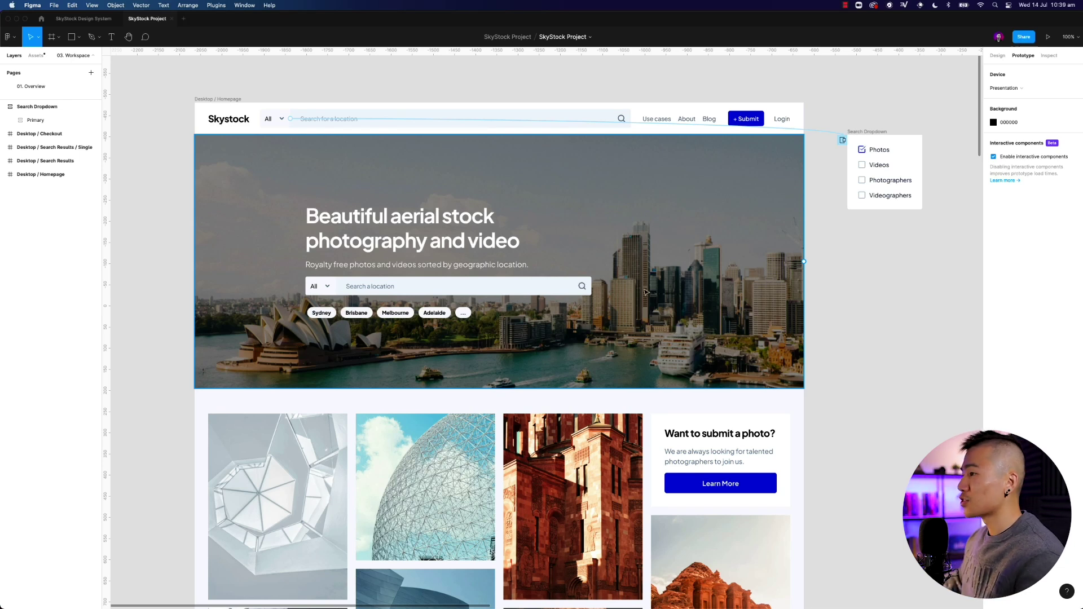
# - Select and deselect the Desktop / Homepage frame, expanding then collapsing its child sections
pyautogui.click(232, 99)
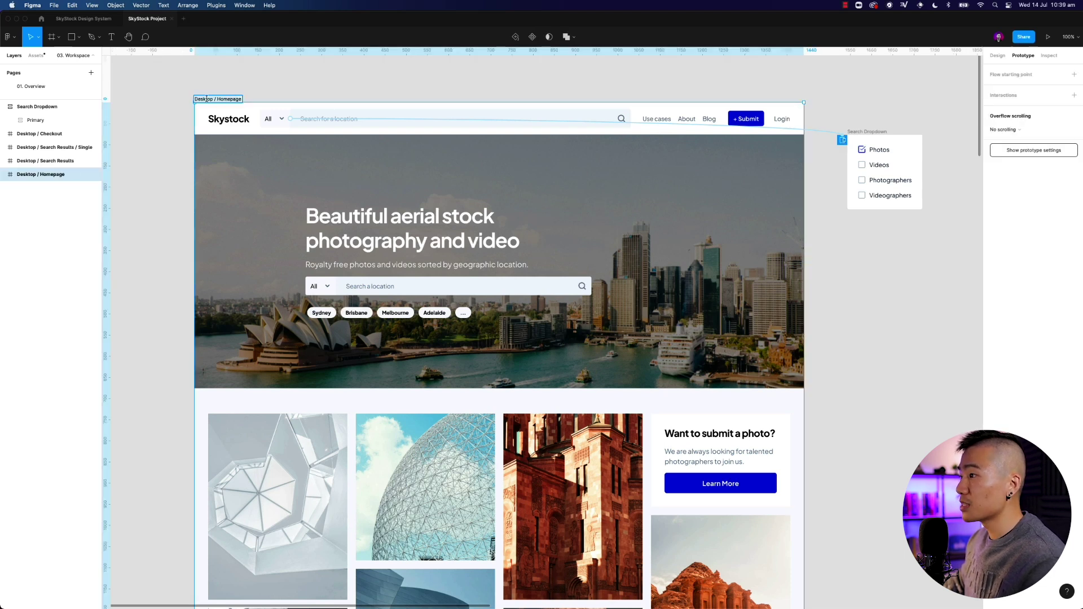
pyautogui.click(232, 85)
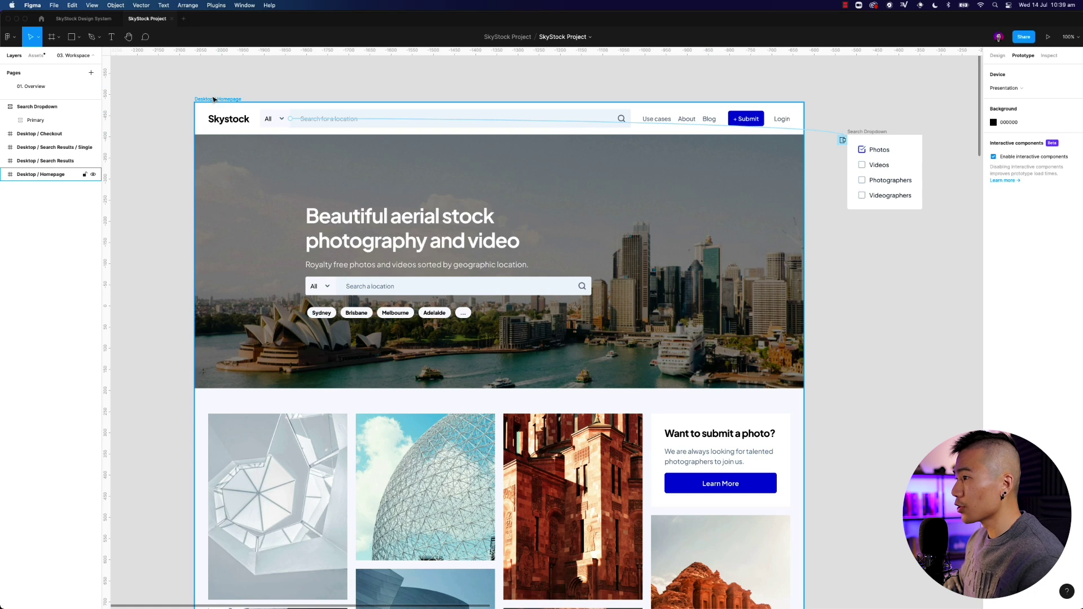
pyautogui.click(213, 100)
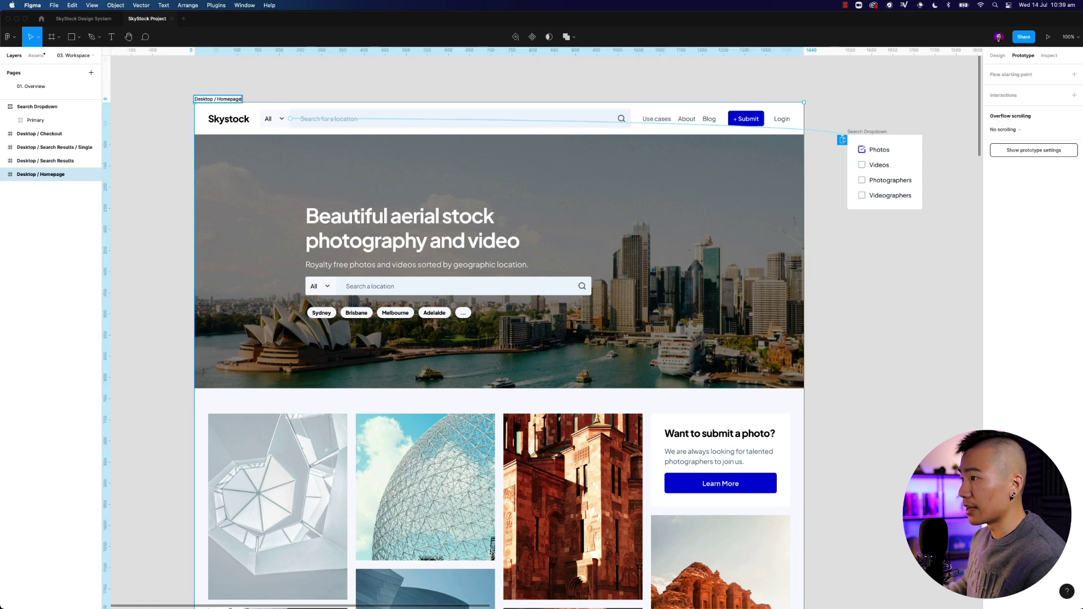
pyautogui.click(219, 78)
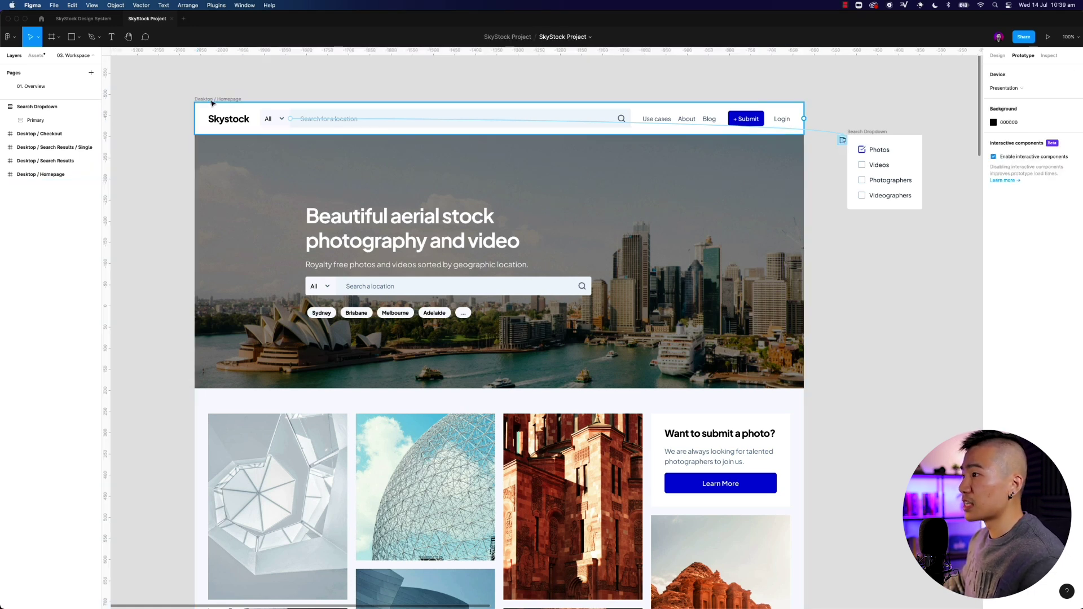
pyautogui.click(6, 177)
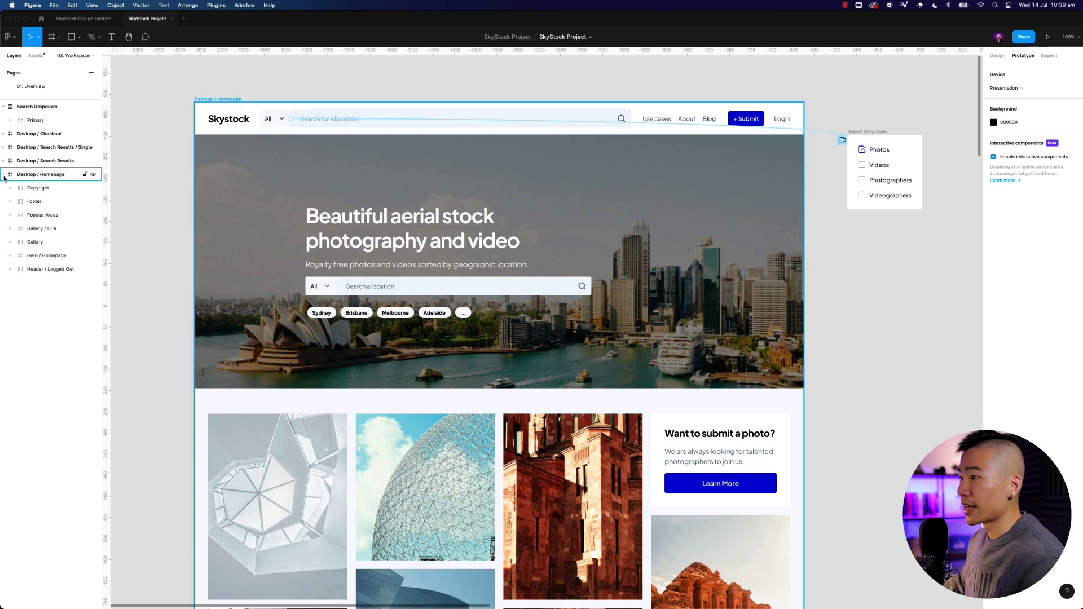
pyautogui.click(4, 176)
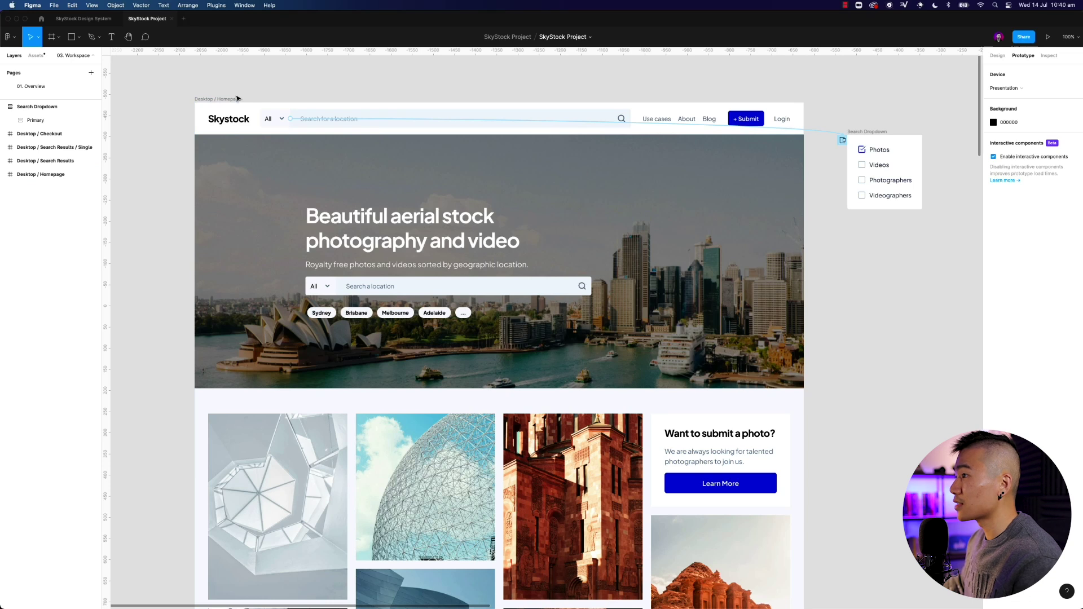
pyautogui.click(223, 99)
pyautogui.click(288, 91)
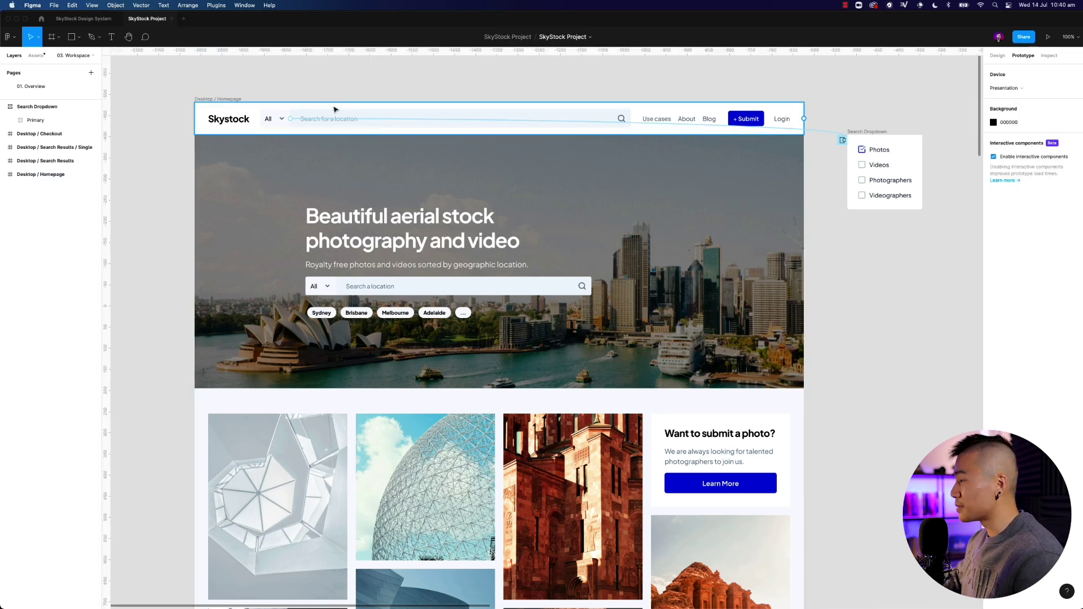
# - Zoom out and pan around the canvas to survey all the page frames
pyautogui.press('-')
pyautogui.press('-')
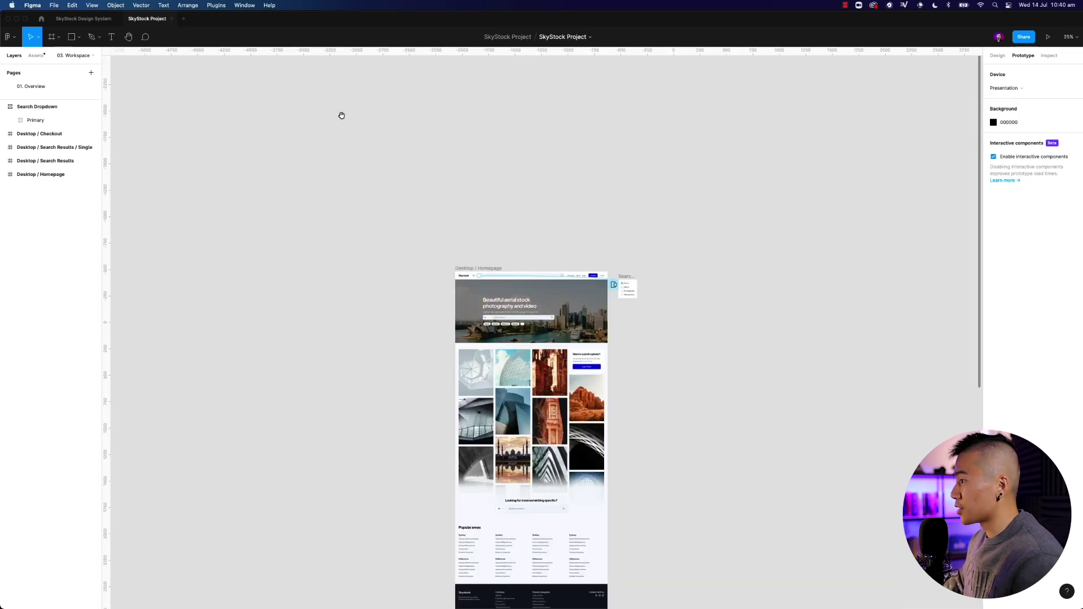
pyautogui.moveTo(558, 430); pyautogui.dragTo(448, 249)
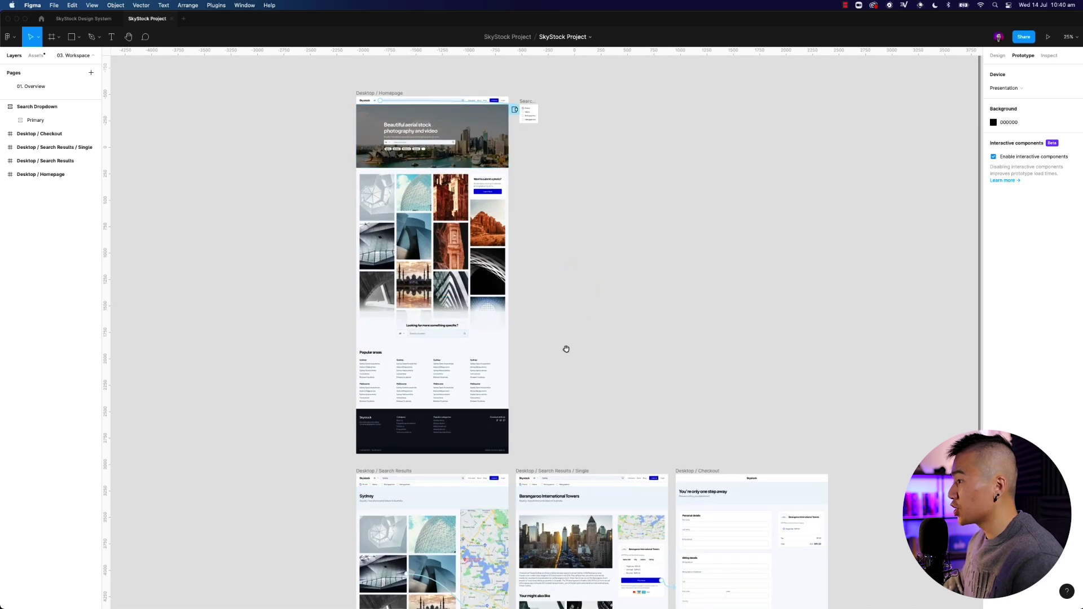
pyautogui.moveTo(566, 350); pyautogui.dragTo(606, 152)
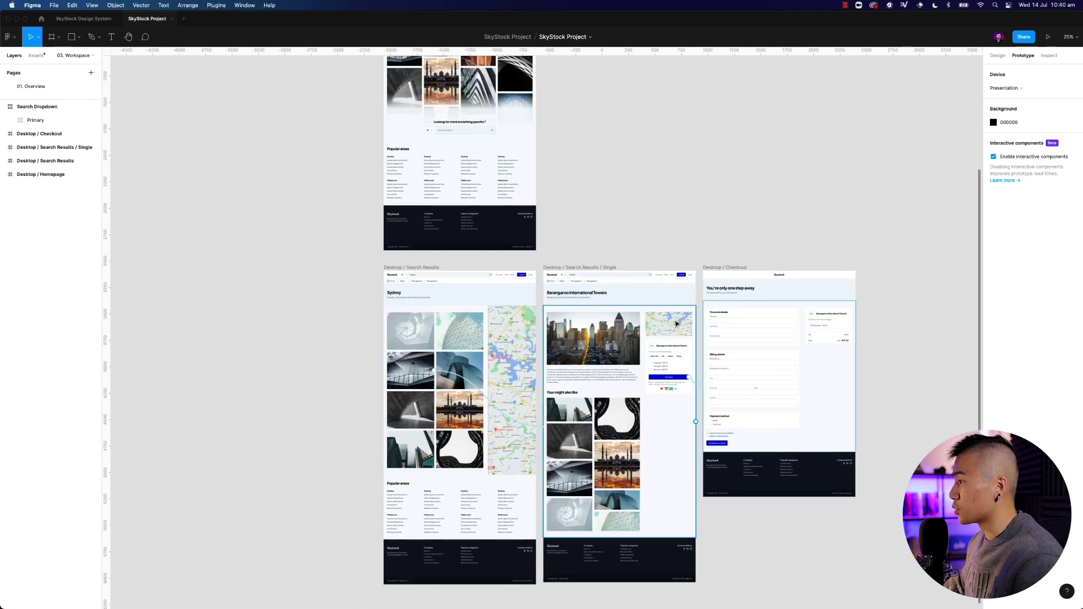
pyautogui.scroll(5, 576, 340)
pyautogui.scroll(5, 638, 334)
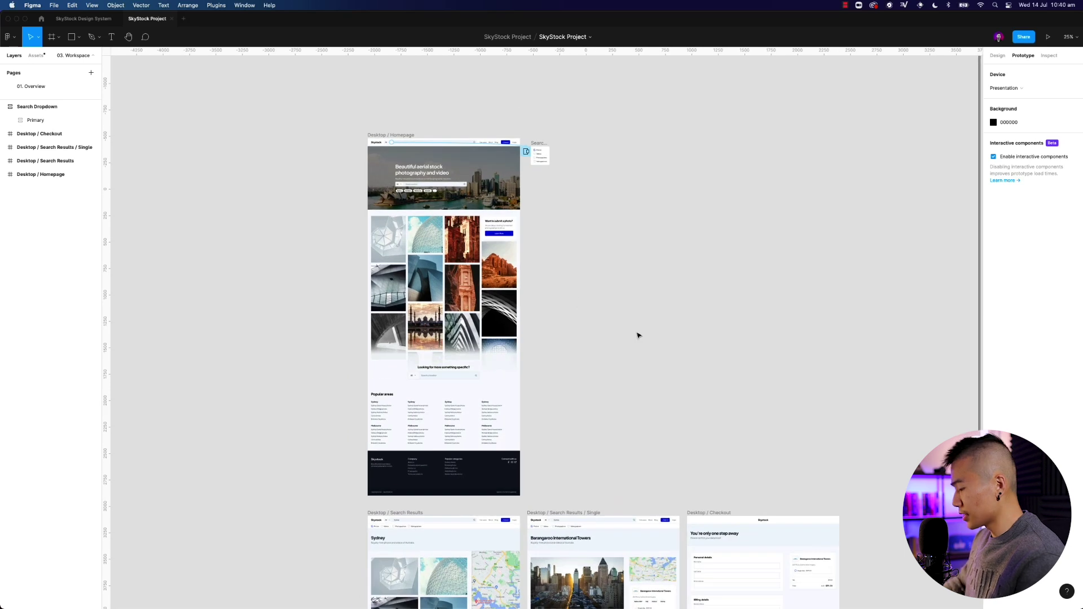
pyautogui.scroll(4, 580, 220)
pyautogui.hscroll(-2, 581, 220)
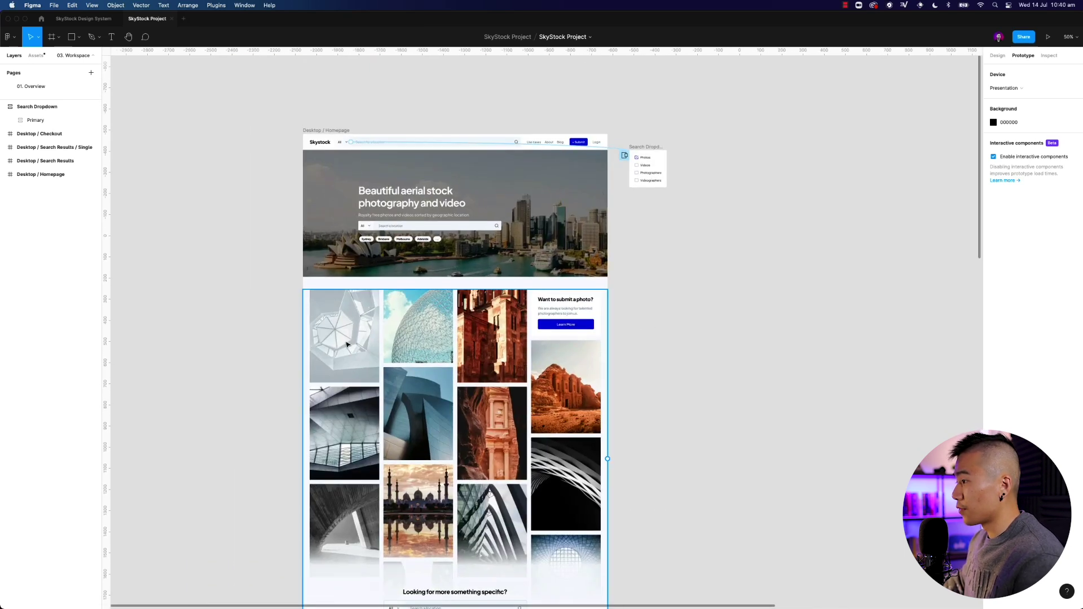
pyautogui.scroll(-5, 349, 347)
pyautogui.scroll(-10, 349, 348)
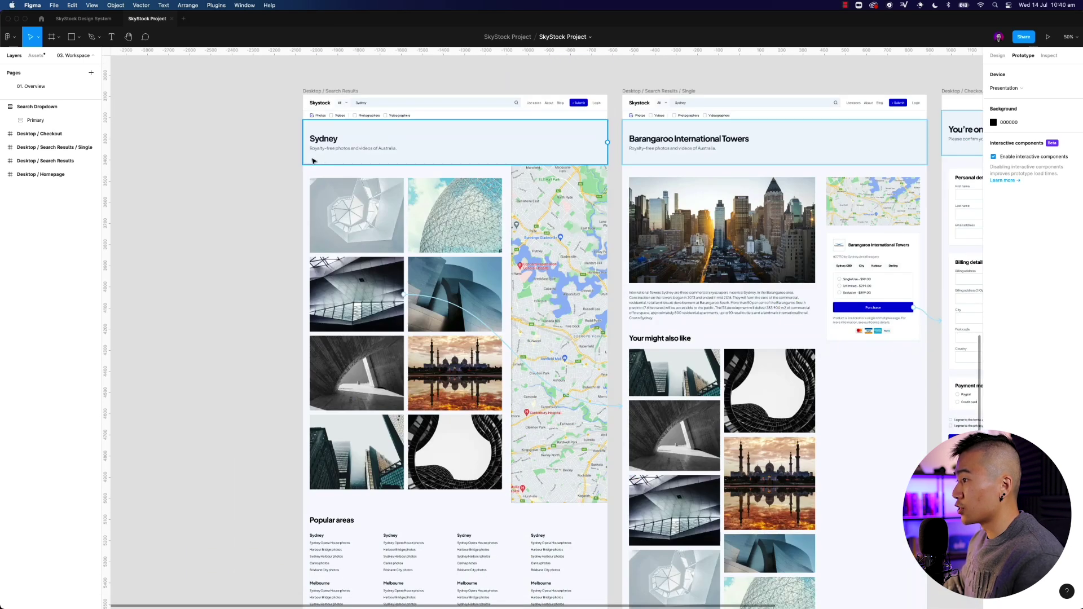
pyautogui.scroll(14, 361, 161)
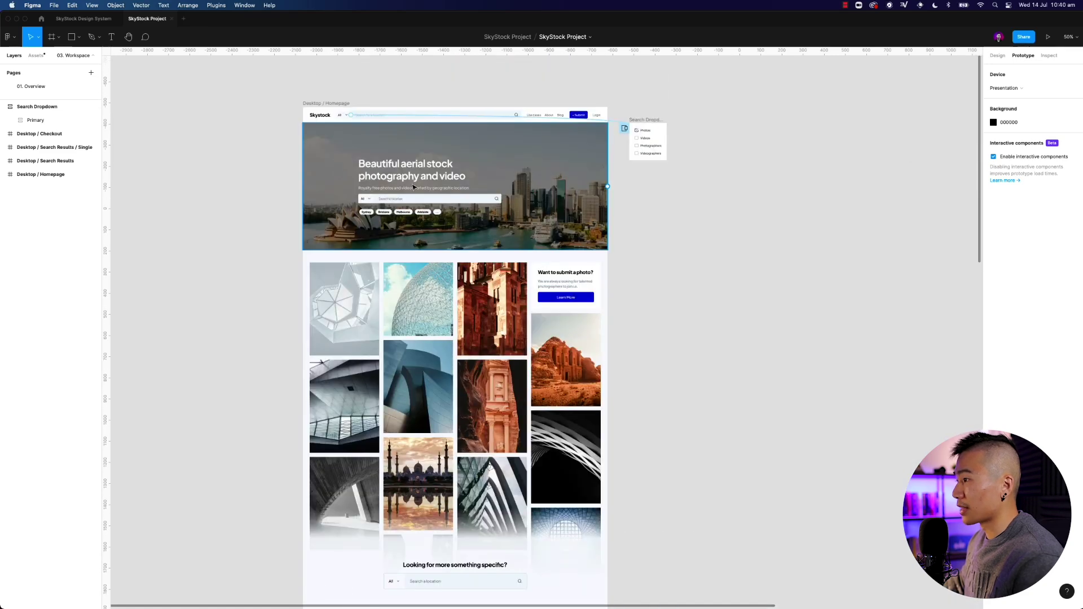
pyautogui.scroll(-12, 372, 226)
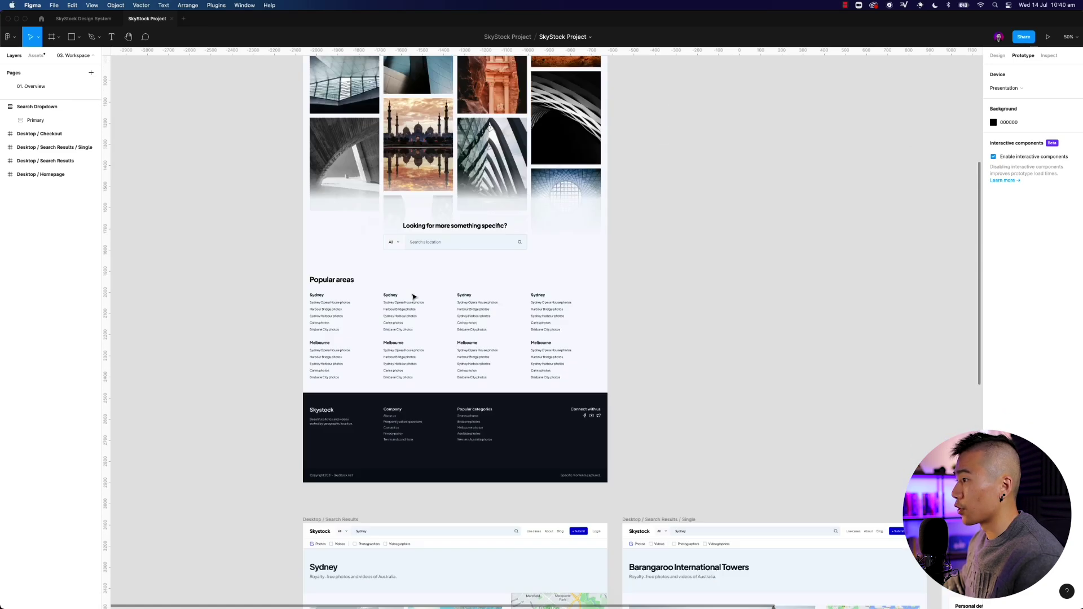
pyautogui.scroll(-3, 414, 297)
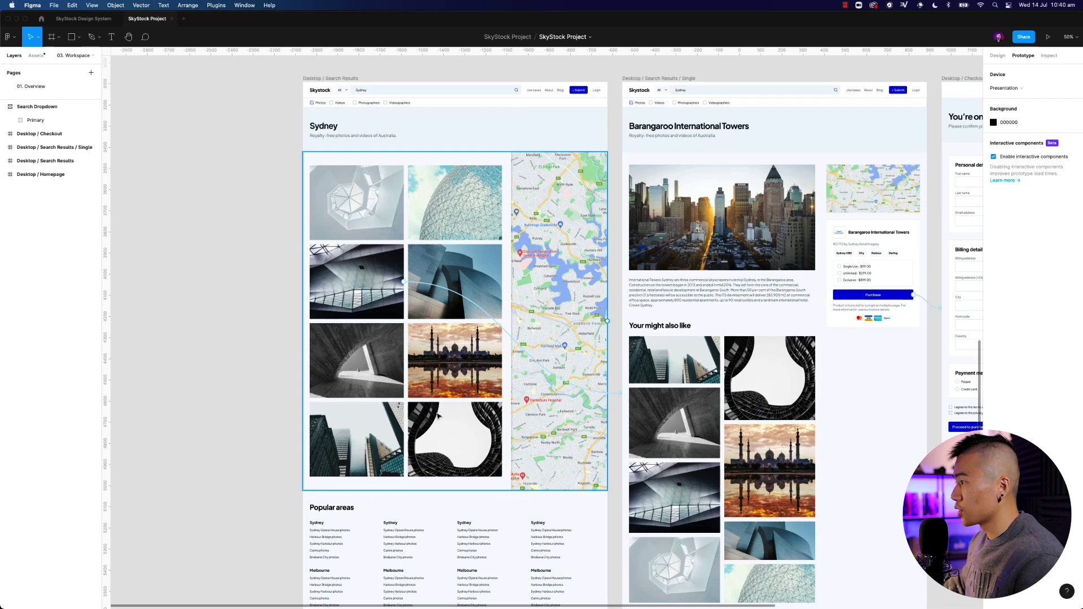
pyautogui.hscroll(5, 438, 416)
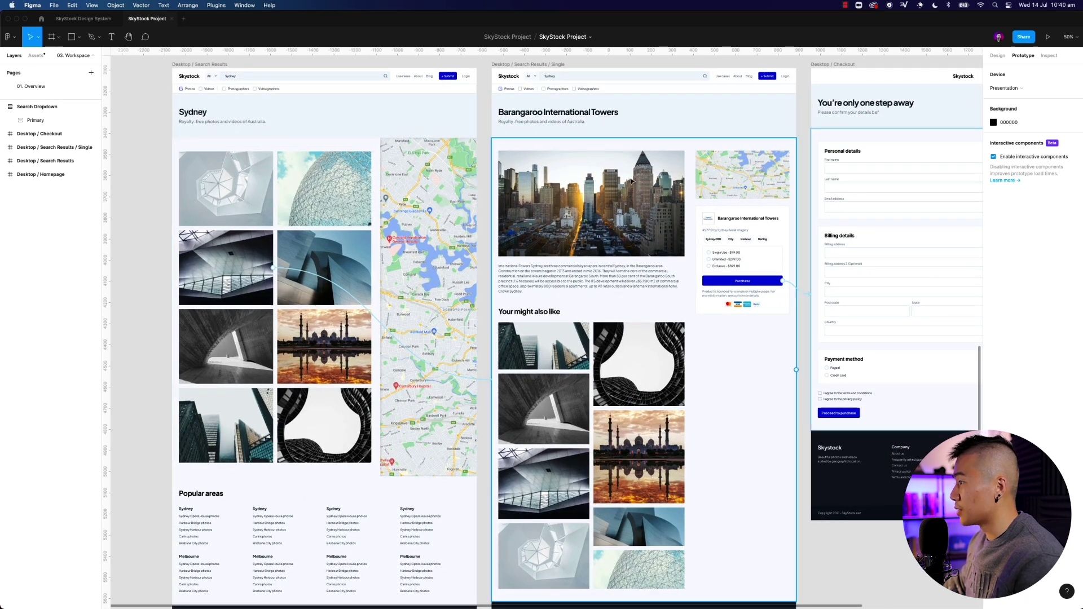
pyautogui.hscroll(1, 713, 324)
pyautogui.hscroll(7, 713, 324)
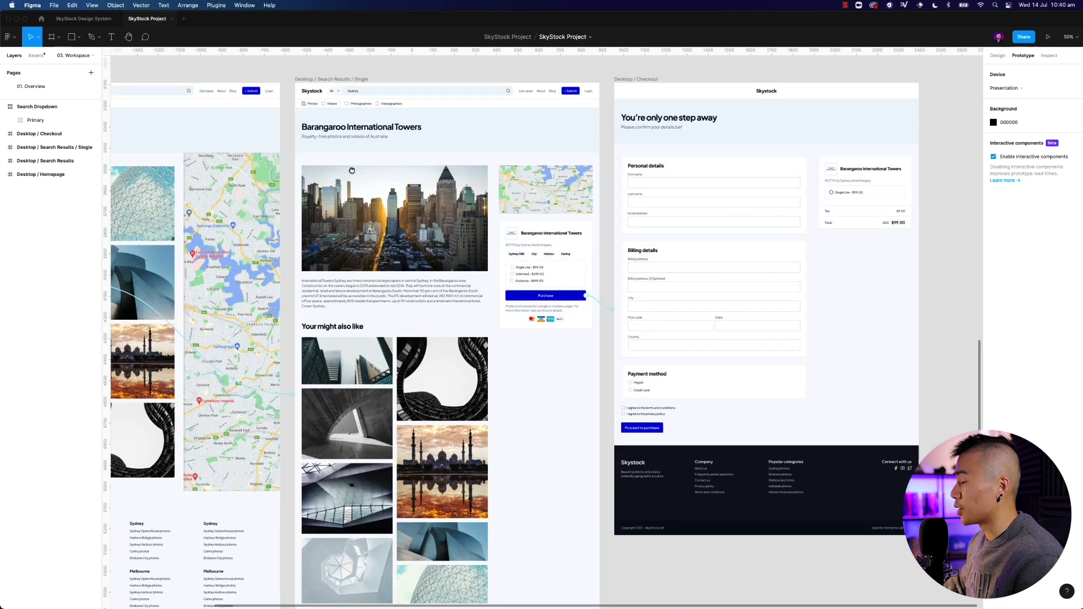
pyautogui.scroll(15, 538, 195)
pyautogui.hscroll(-9, 538, 195)
pyautogui.scroll(15, 538, 195)
pyautogui.hscroll(-3, 539, 195)
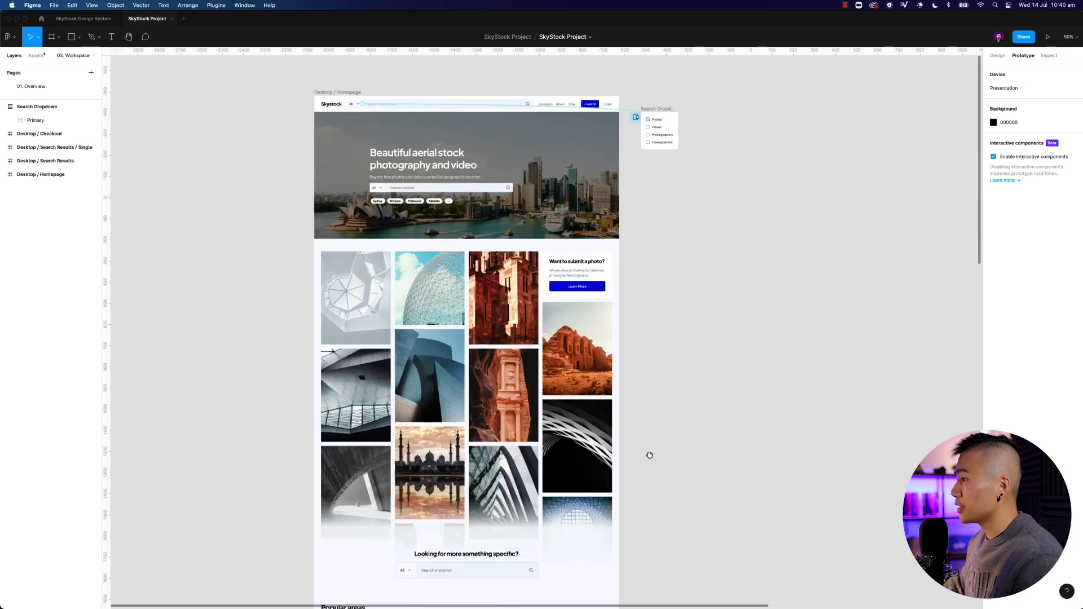
pyautogui.press('-')
pyautogui.scroll(1, 663, 482)
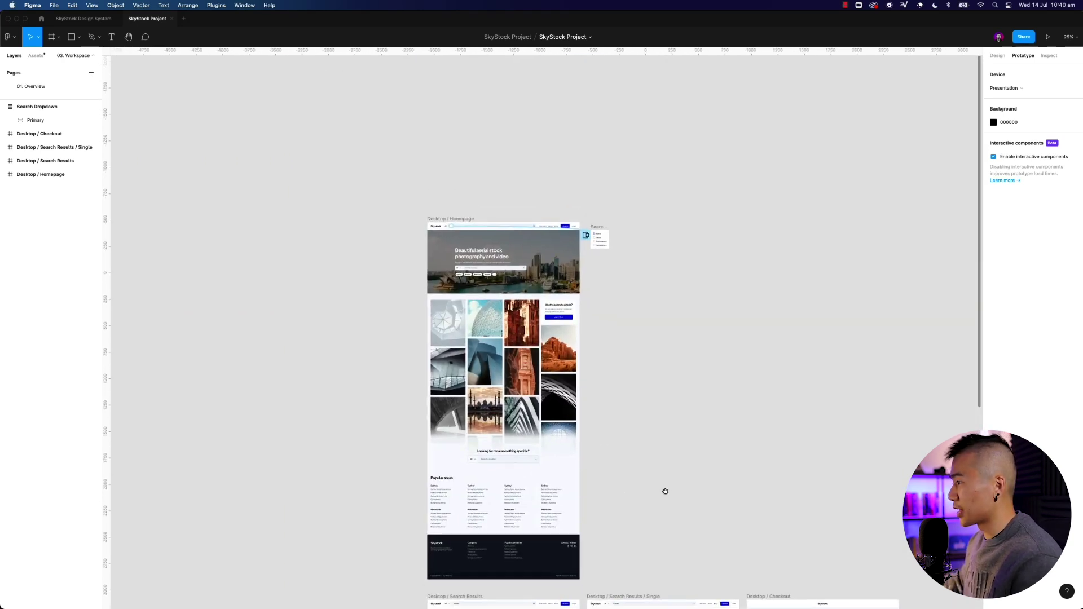
# - Select the Desktop / Homepage frame and zoom it to 100%
pyautogui.click(455, 222)
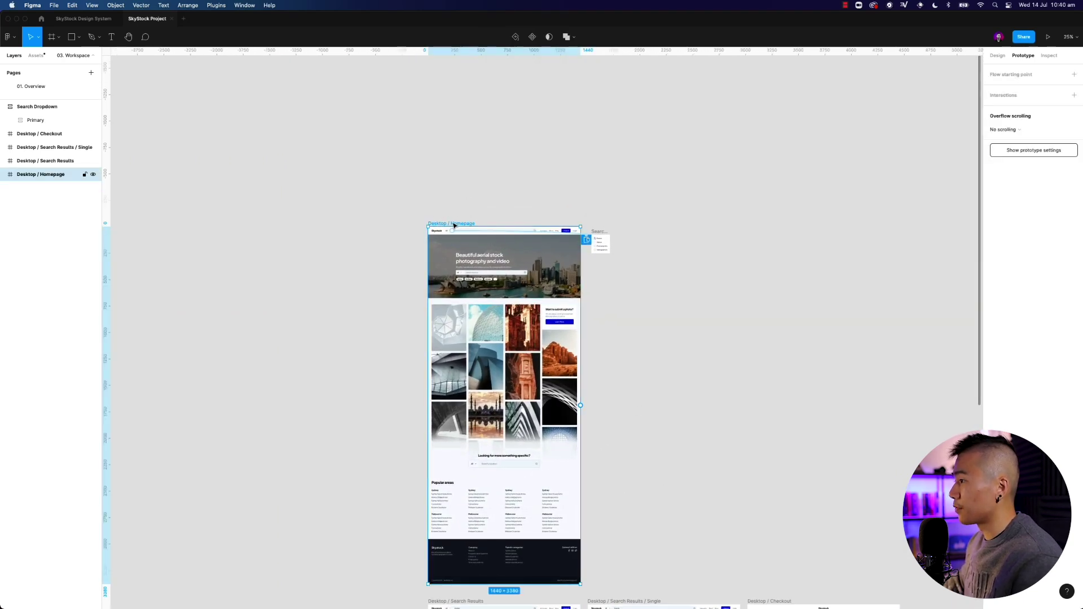
pyautogui.hotkey('shift', '0')
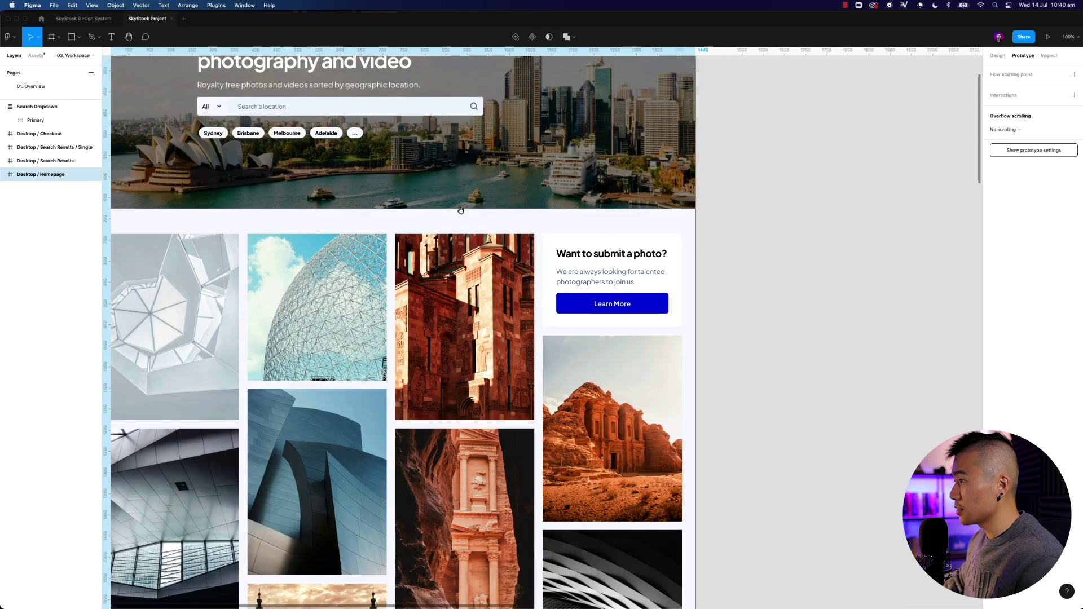
pyautogui.scroll(1, 583, 477)
pyautogui.hscroll(-1, 583, 477)
pyautogui.scroll(-1, 582, 477)
pyautogui.hscroll(-1, 583, 477)
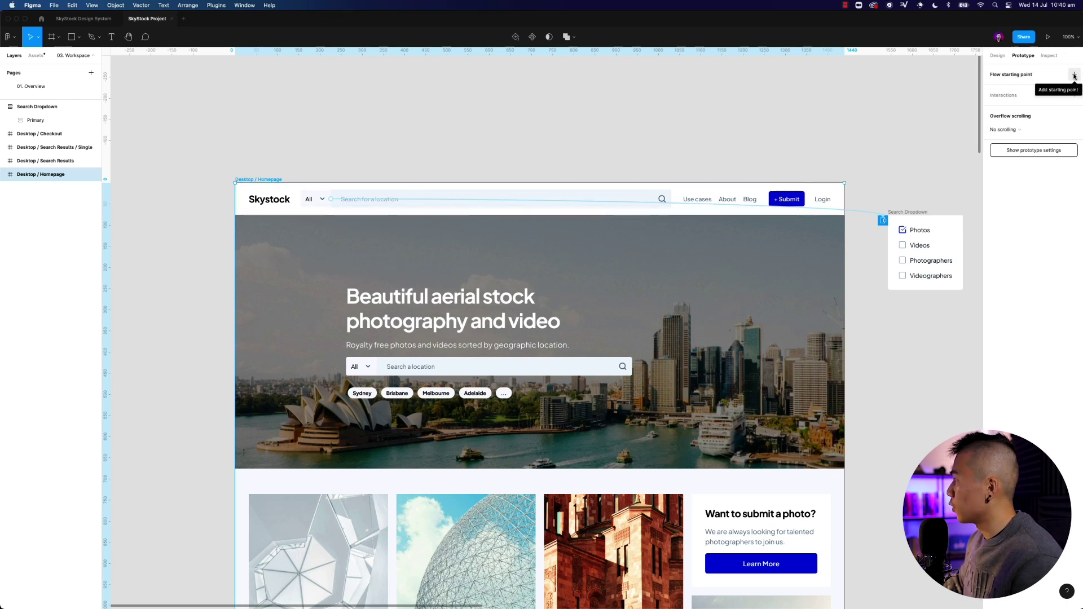
# - Add a flow starting point named 'Homepage' and start a bold description heading
pyautogui.click(1074, 74)
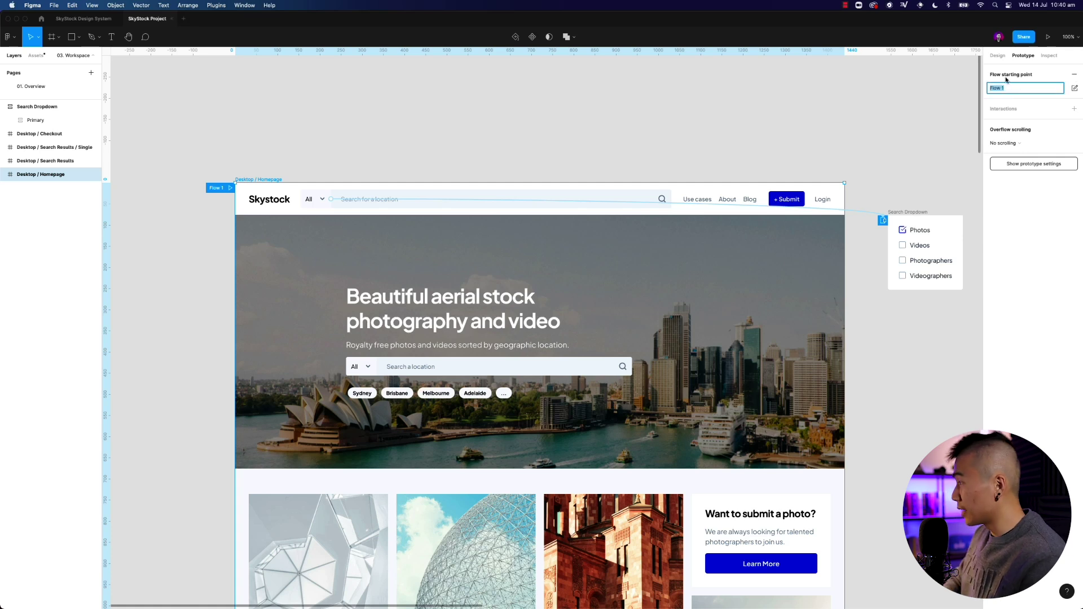
pyautogui.write('Homepage')
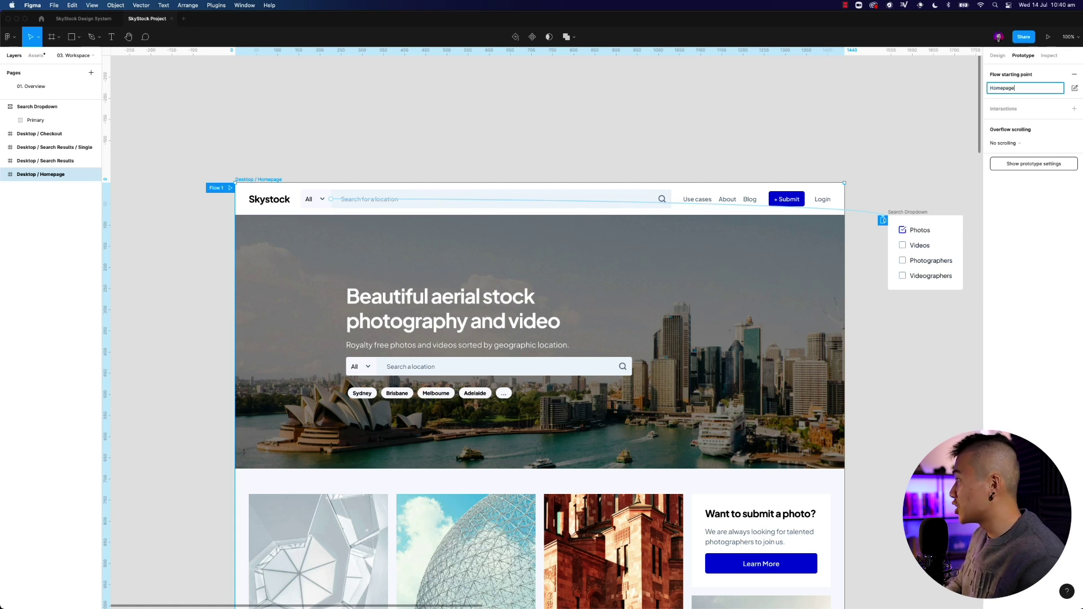
pyautogui.press('Return')
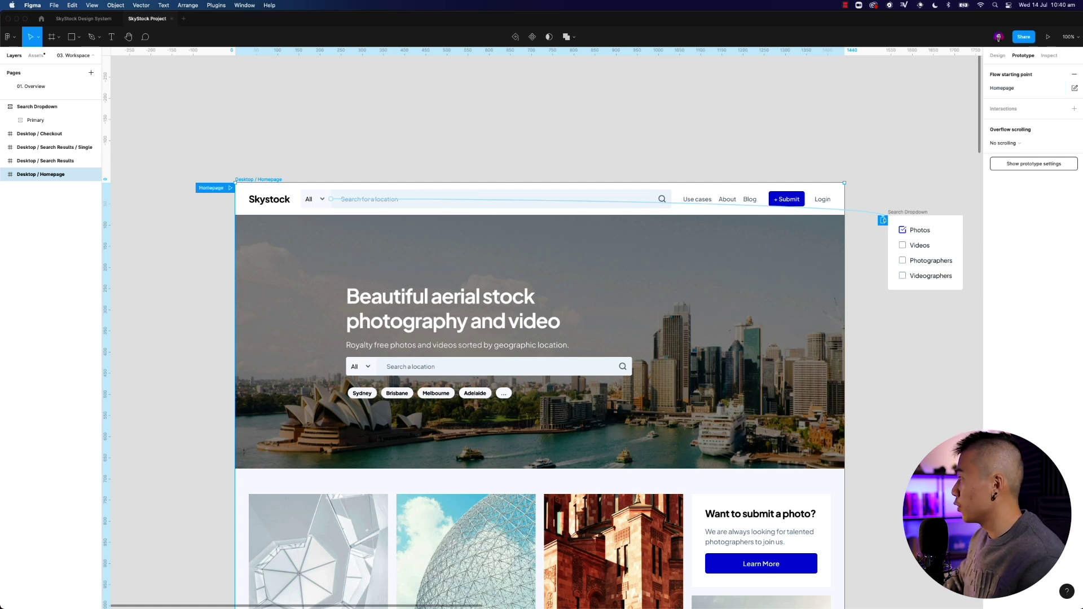
pyautogui.click(1074, 88)
pyautogui.press('super+b')
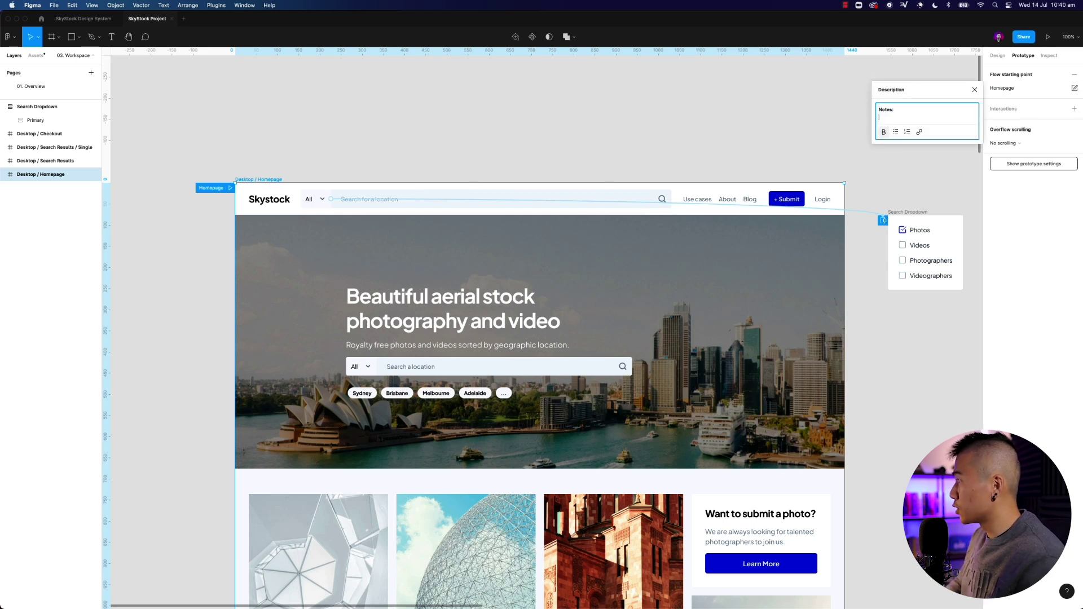
# - Add a bulleted note 'include the transition for the search dropdown.' under the heading
pyautogui.press('super+b')
pyautogui.press('super+shift+8')
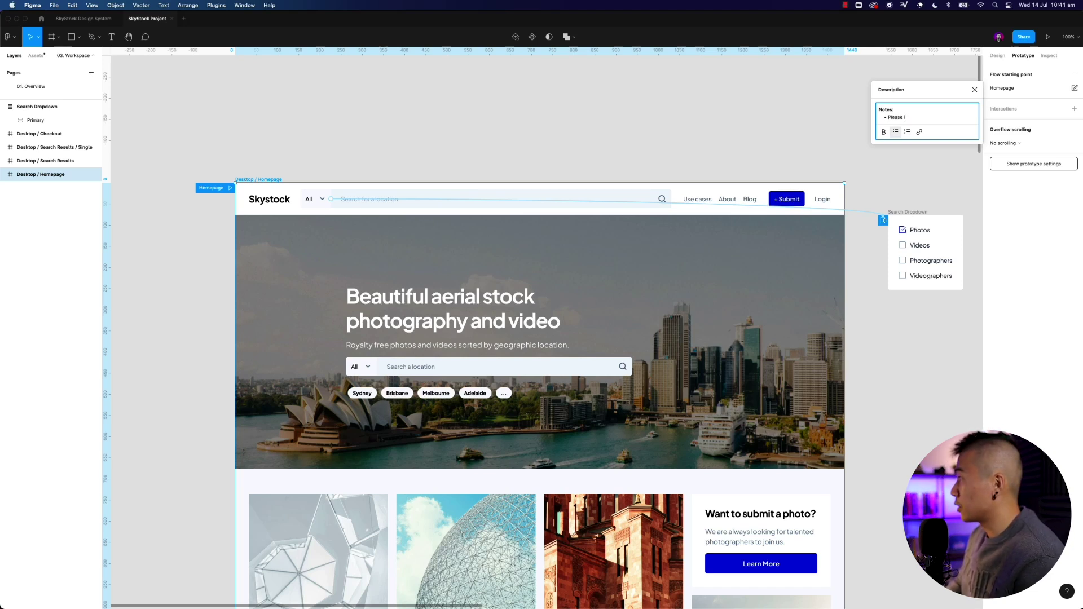
pyautogui.write('include the transitio')
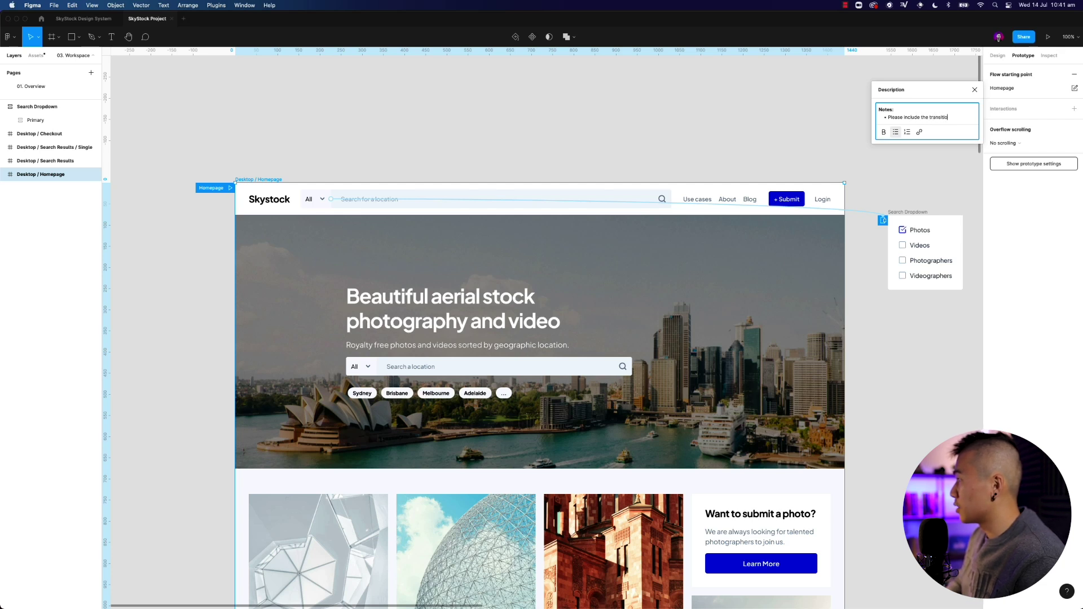
pyautogui.write('n for the search d')
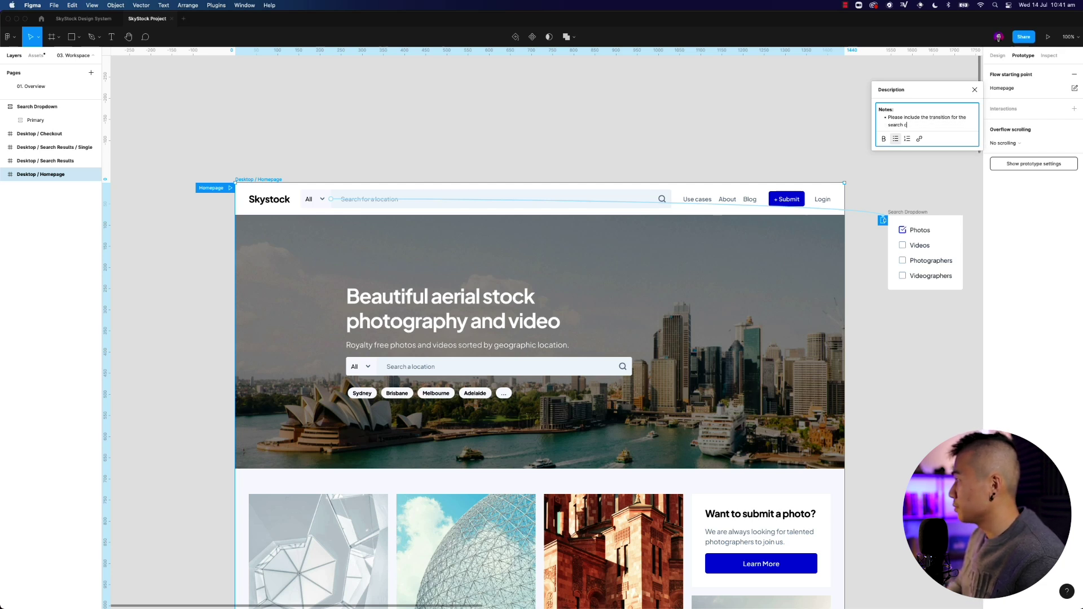
pyautogui.write('ropdown.')
pyautogui.press('Return')
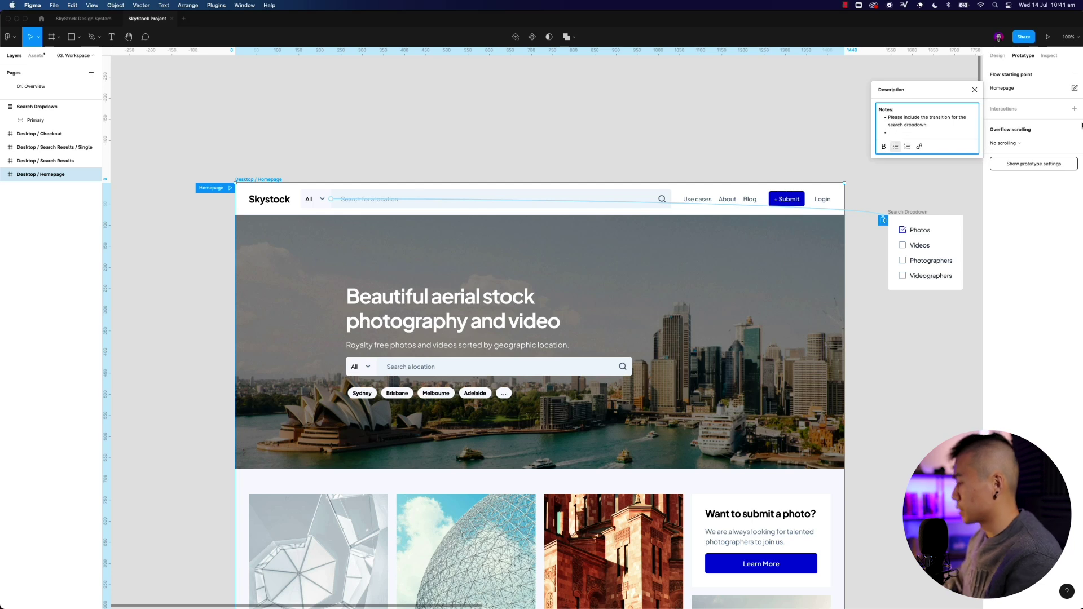
pyautogui.press('BackSpace')
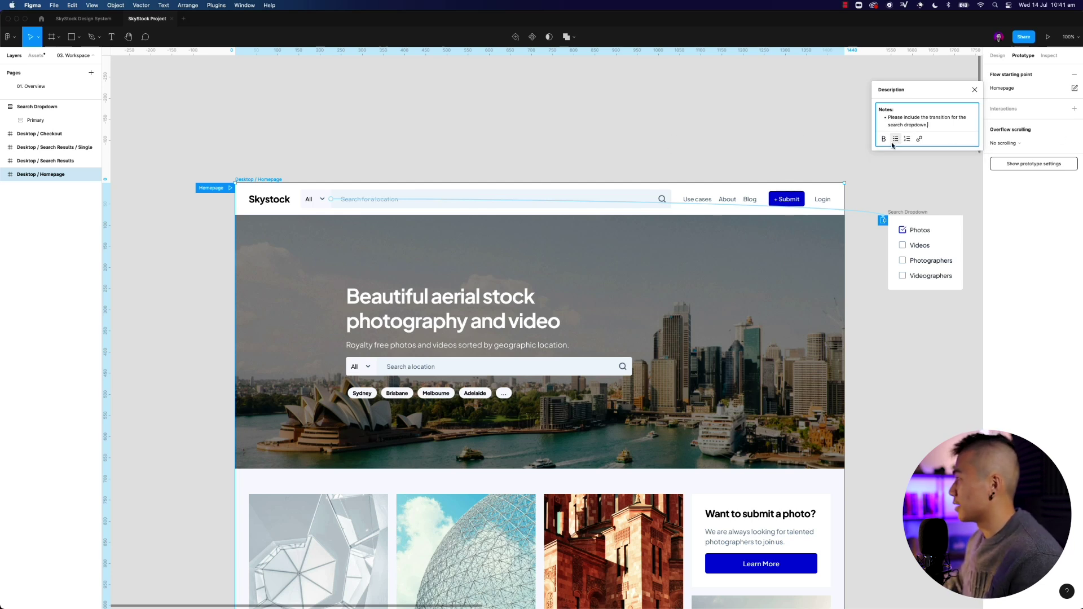
# - Close the Homepage flow's description note and scroll down the canvas
pyautogui.click(670, 141)
pyautogui.scroll(-20, 682, 145)
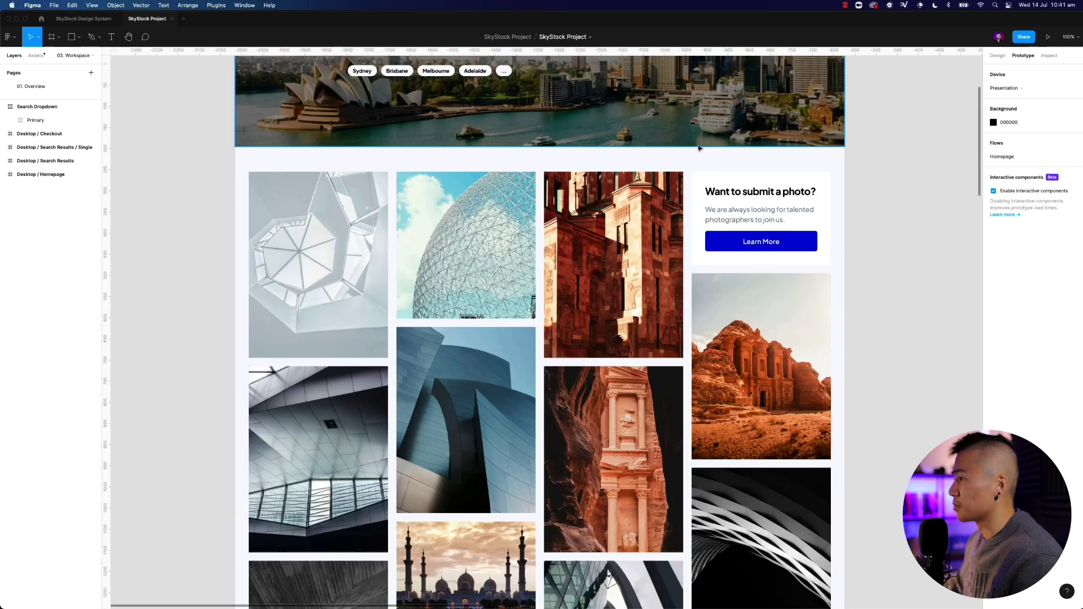
pyautogui.scroll(-5, 698, 151)
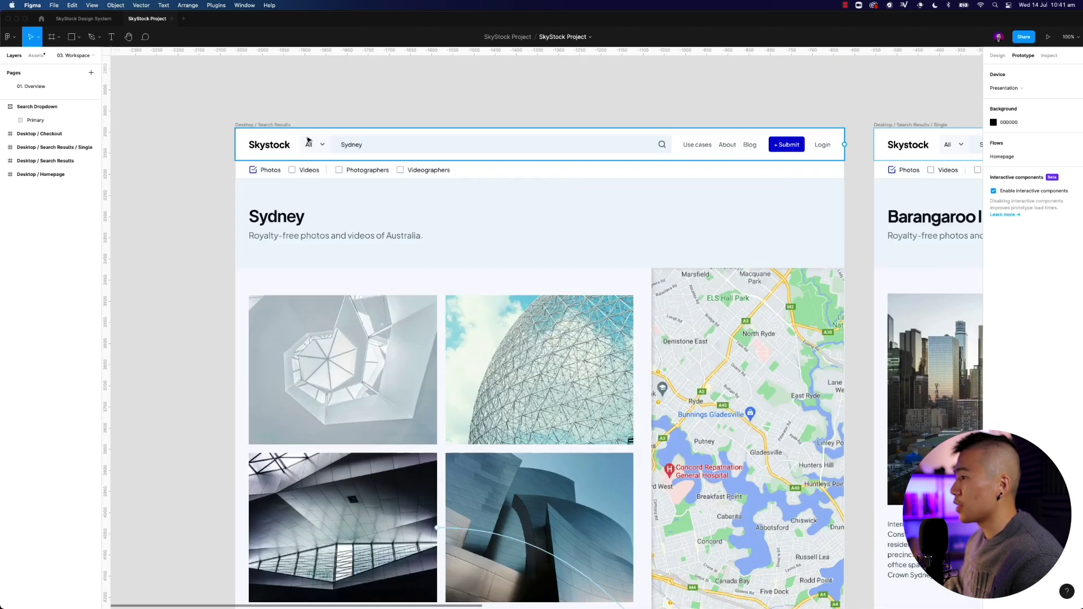
# - Make Desktop / Search Results a flow start named 'Search Experience', then zoom to 50%
pyautogui.click(280, 125)
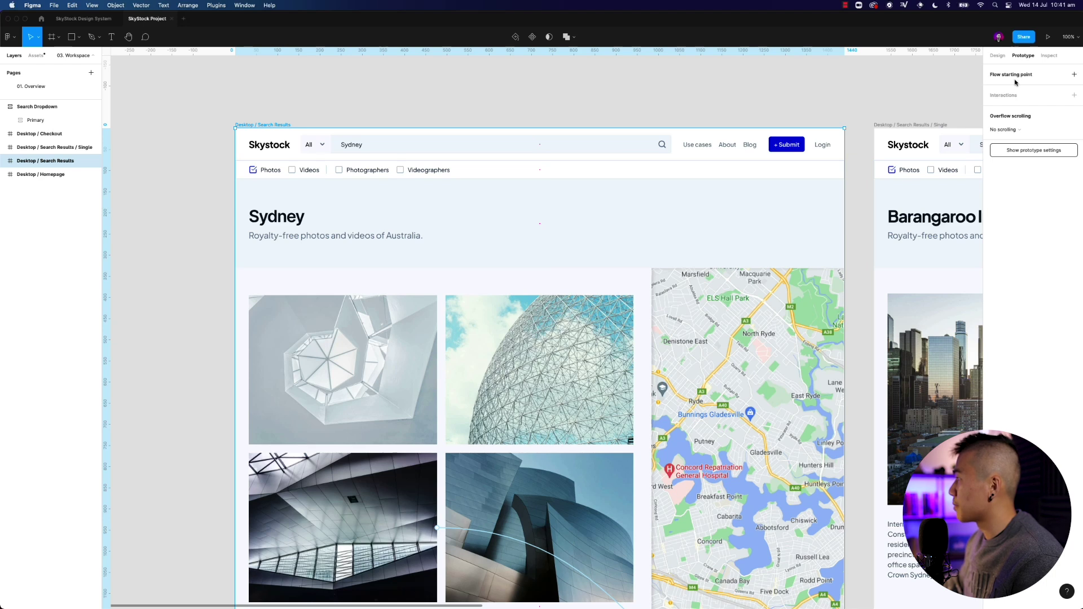
pyautogui.click(1073, 74)
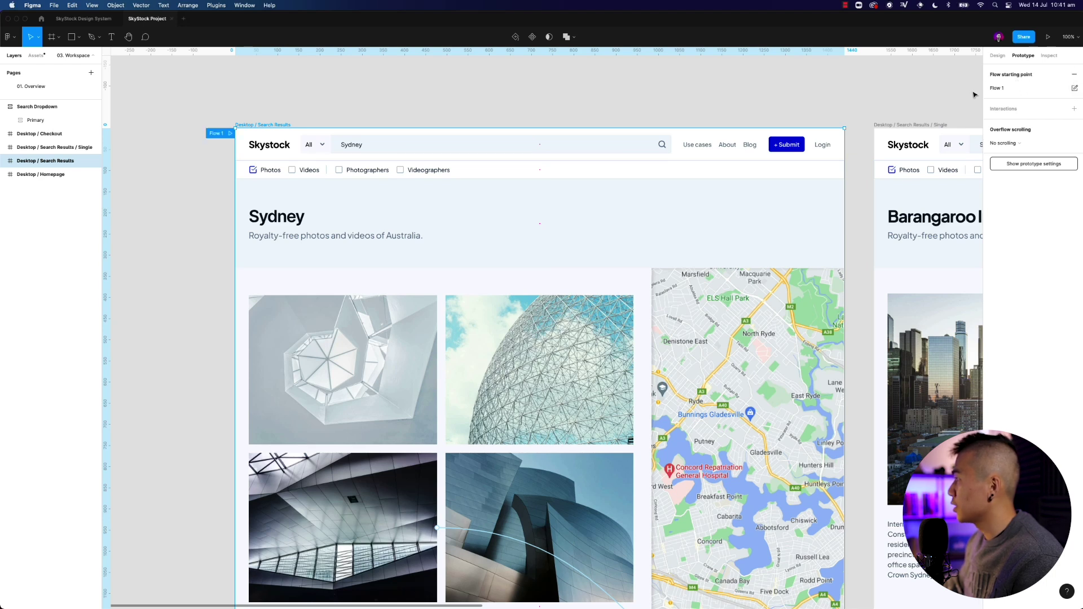
pyautogui.doubleClick(998, 88)
pyautogui.write('Search Experience')
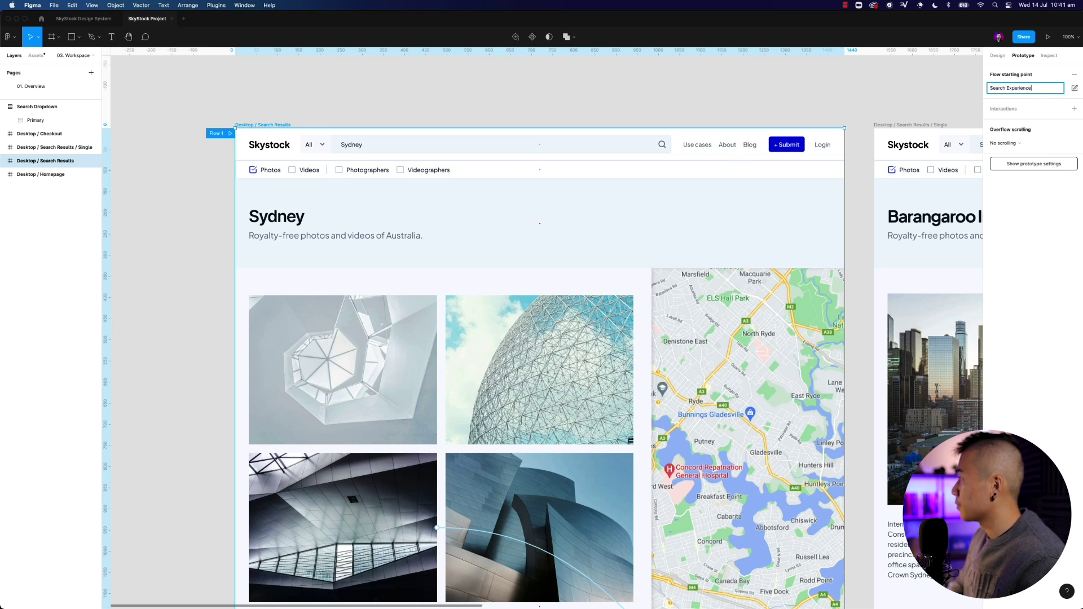
pyautogui.press('Return')
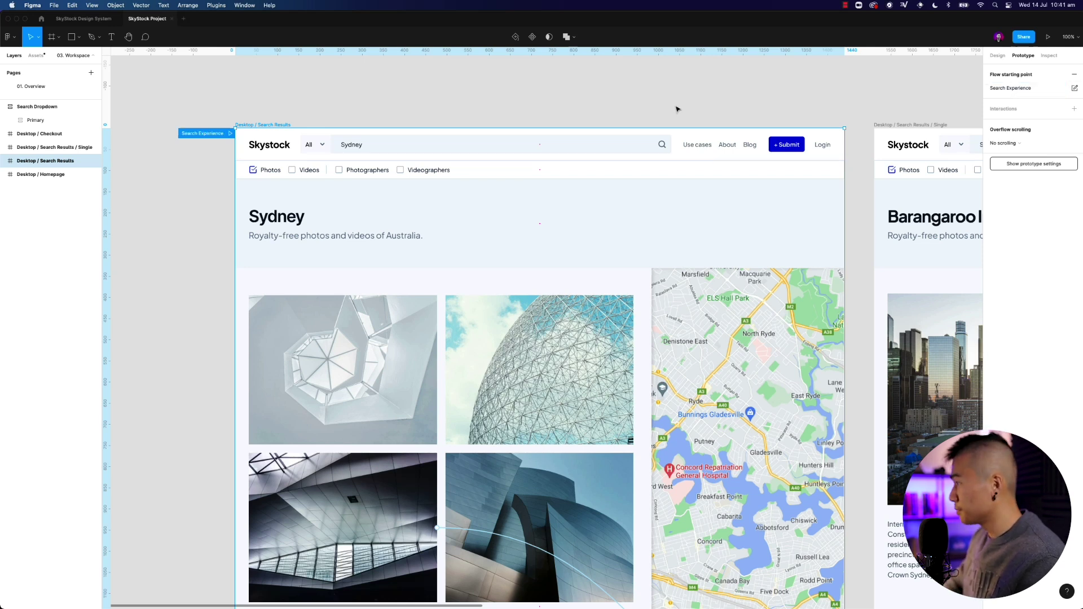
pyautogui.press('-')
pyautogui.scroll(-3, 588, 353)
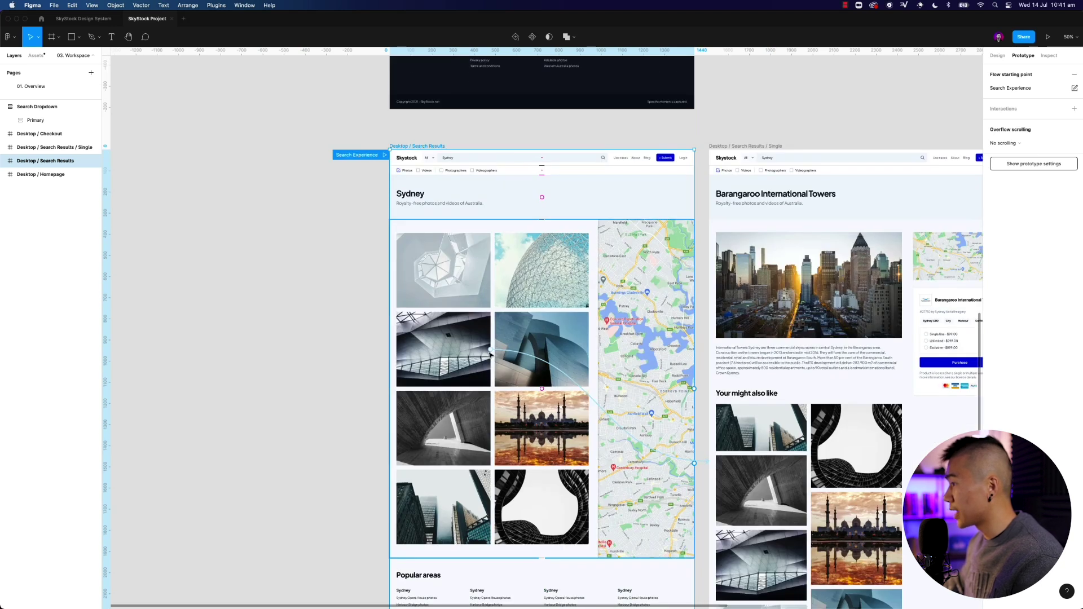
pyautogui.doubleClick(465, 358)
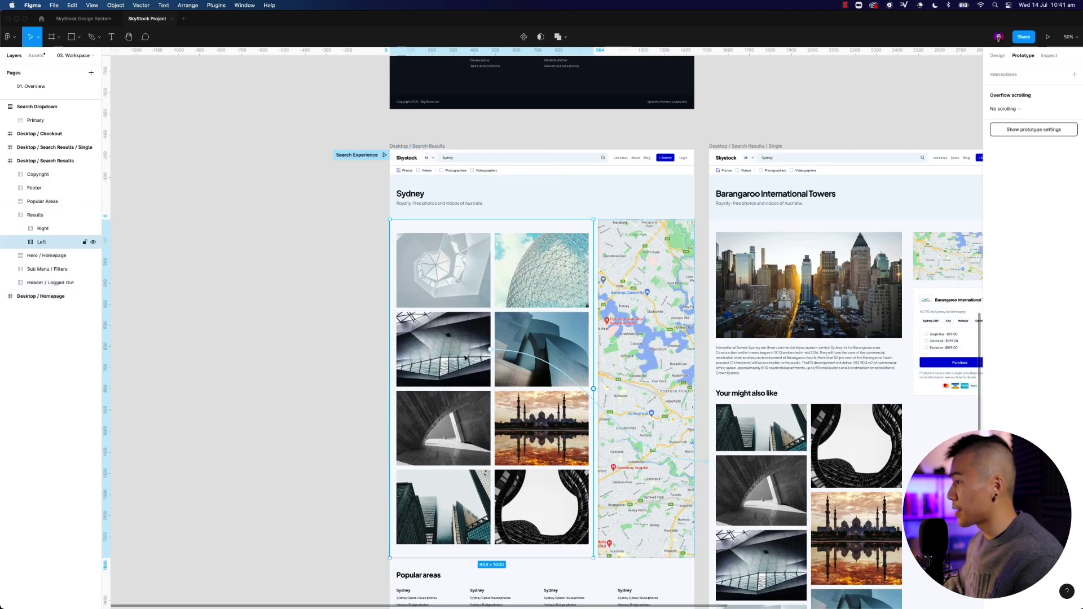
pyautogui.hscroll(7, 488, 356)
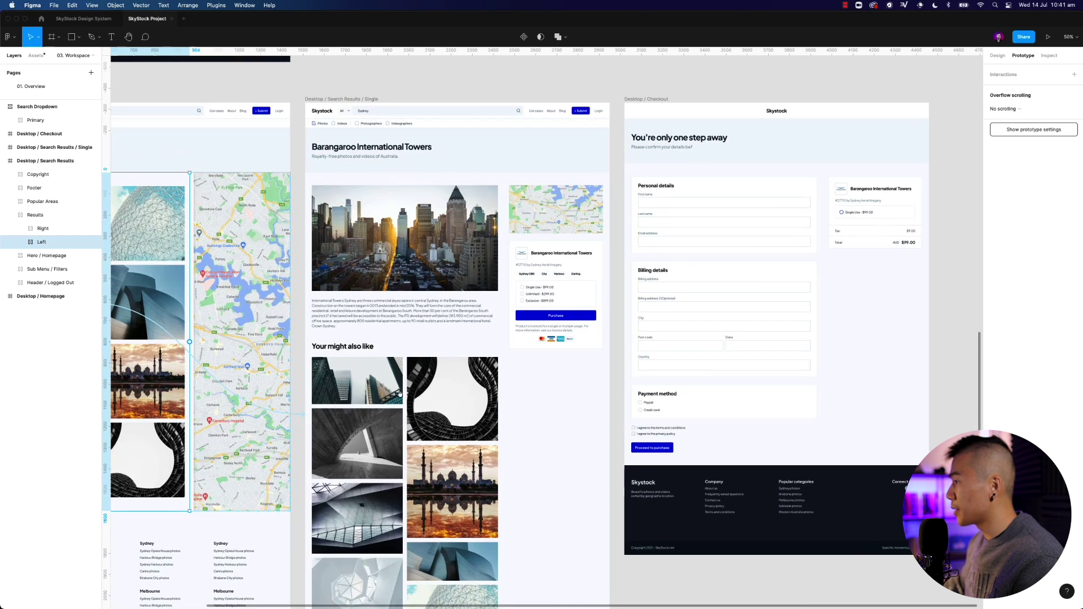
pyautogui.click(564, 320)
pyautogui.click(564, 319)
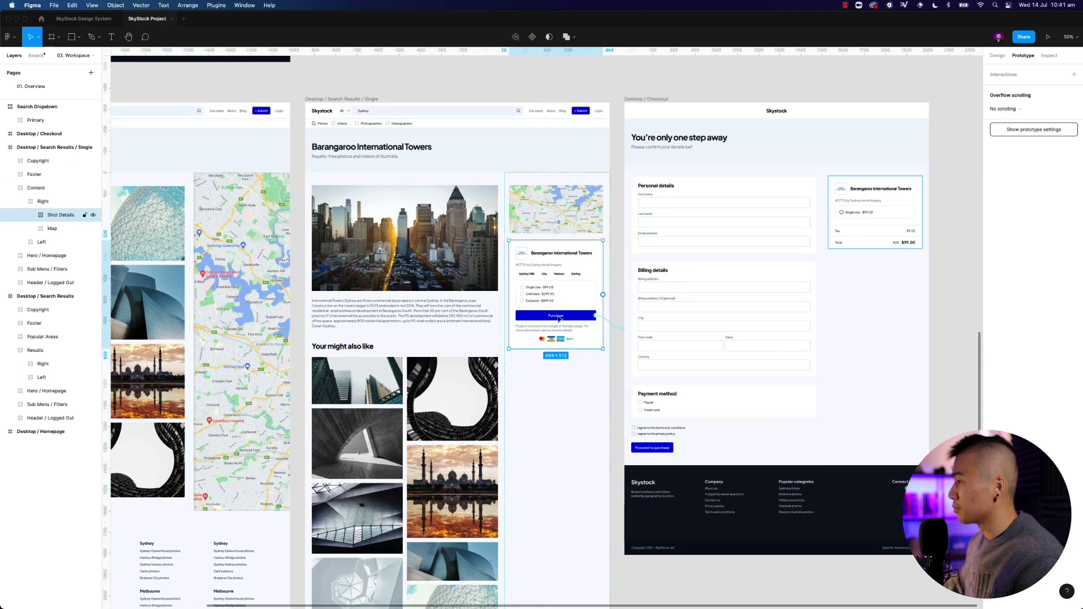
pyautogui.click(558, 319)
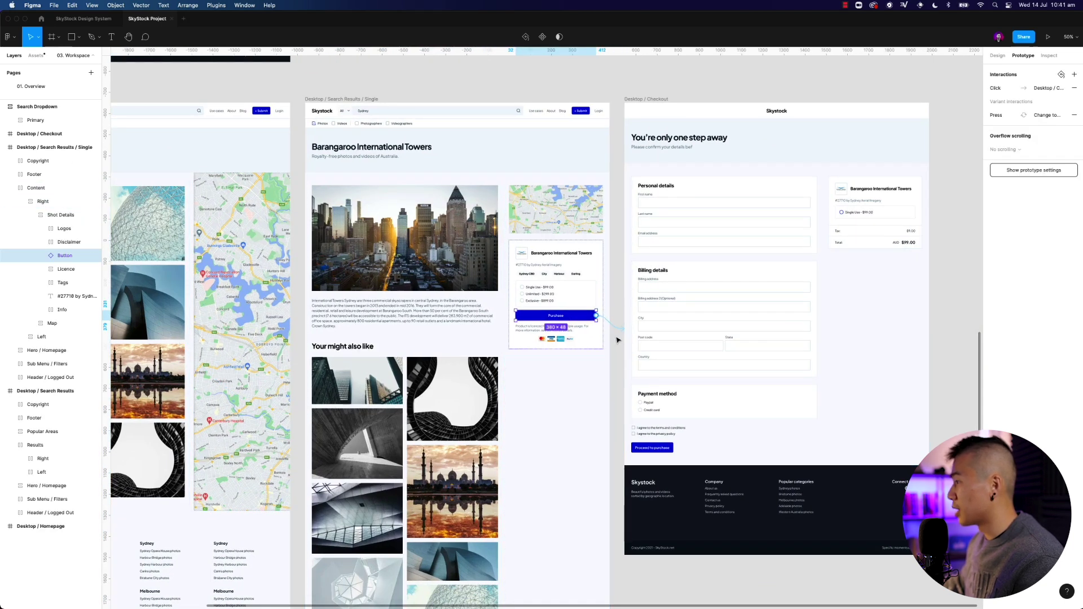
pyautogui.click(423, 96)
pyautogui.scroll(20, 597, 253)
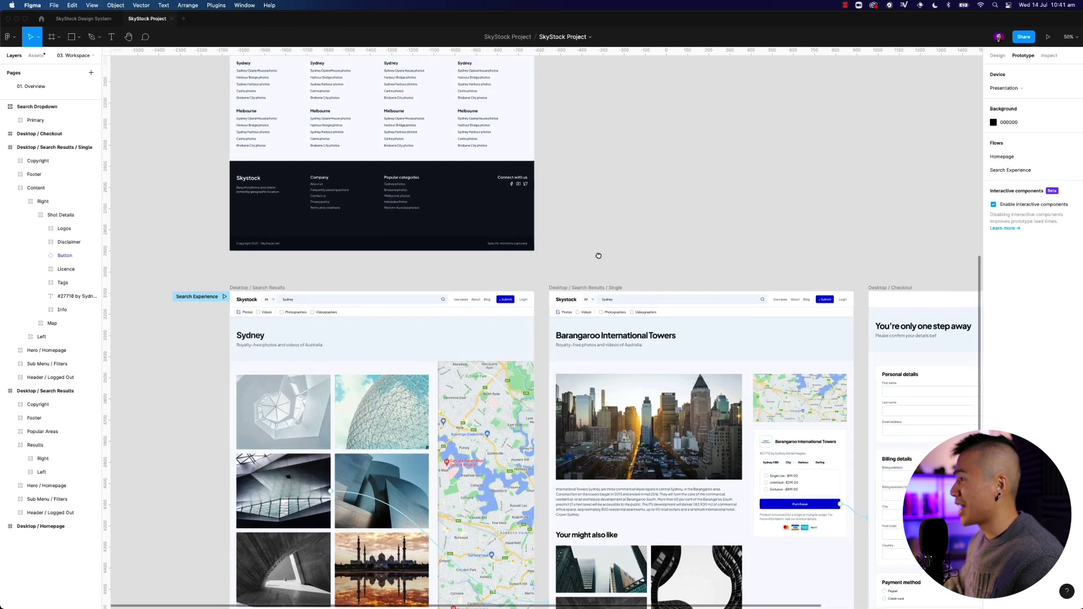
# - Present the prototype starting from the Desktop / Homepage frame
pyautogui.click(361, 140)
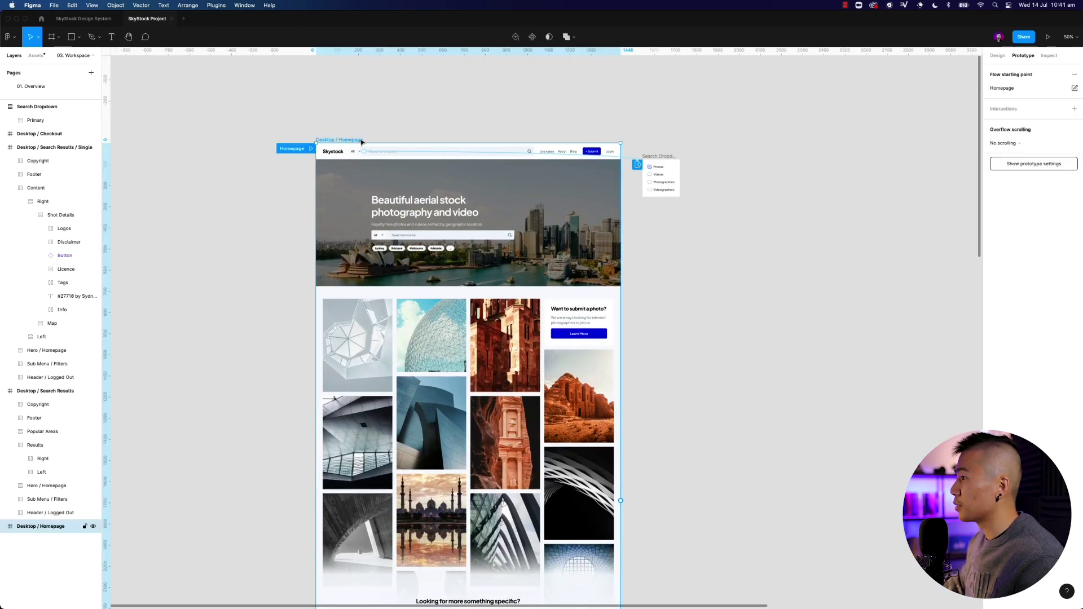
pyautogui.click(1049, 37)
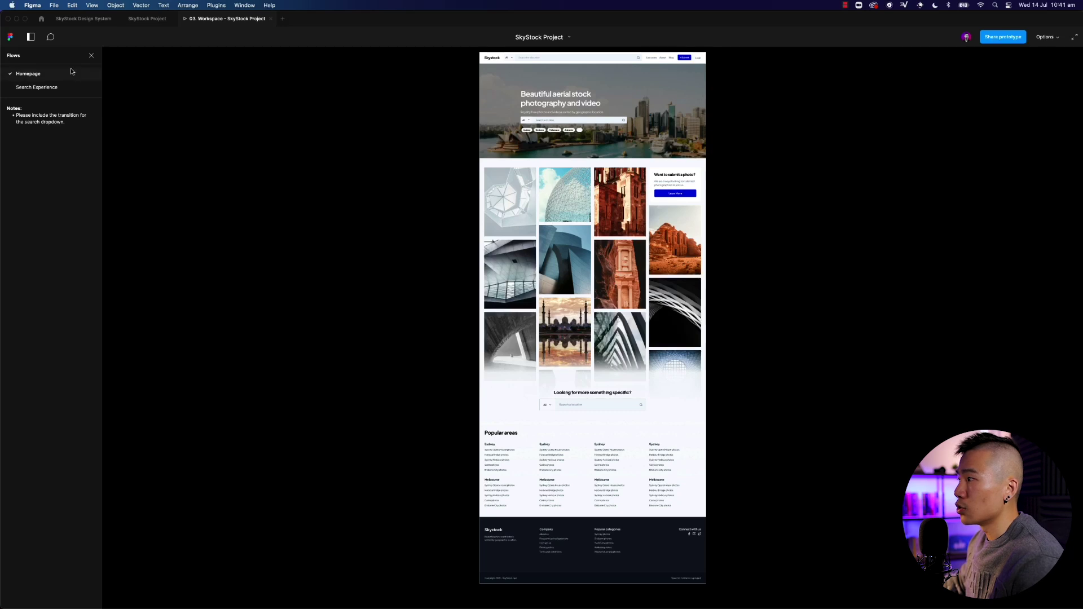
# - Scale the prototype down to fit width and open the search dropdown overlay
pyautogui.click(1058, 39)
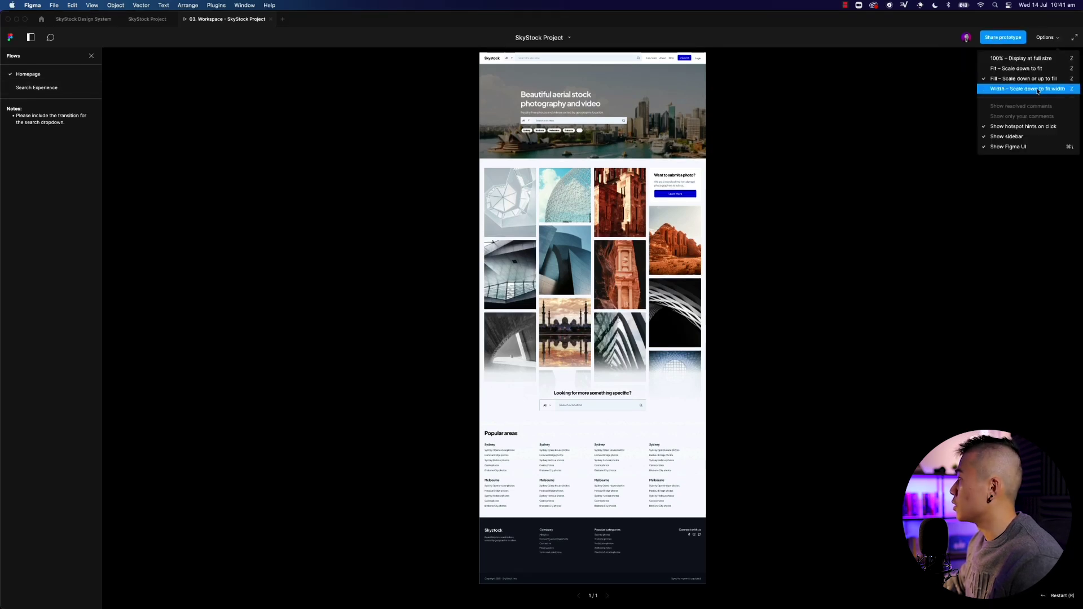
pyautogui.click(1038, 89)
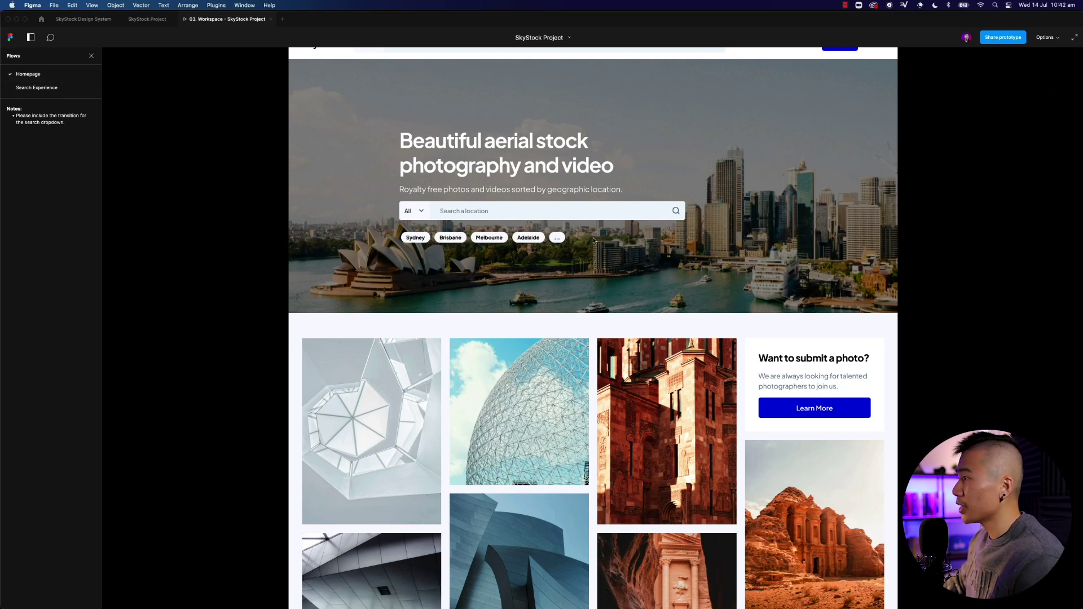
pyautogui.scroll(-2, 594, 241)
pyautogui.scroll(2, 507, 169)
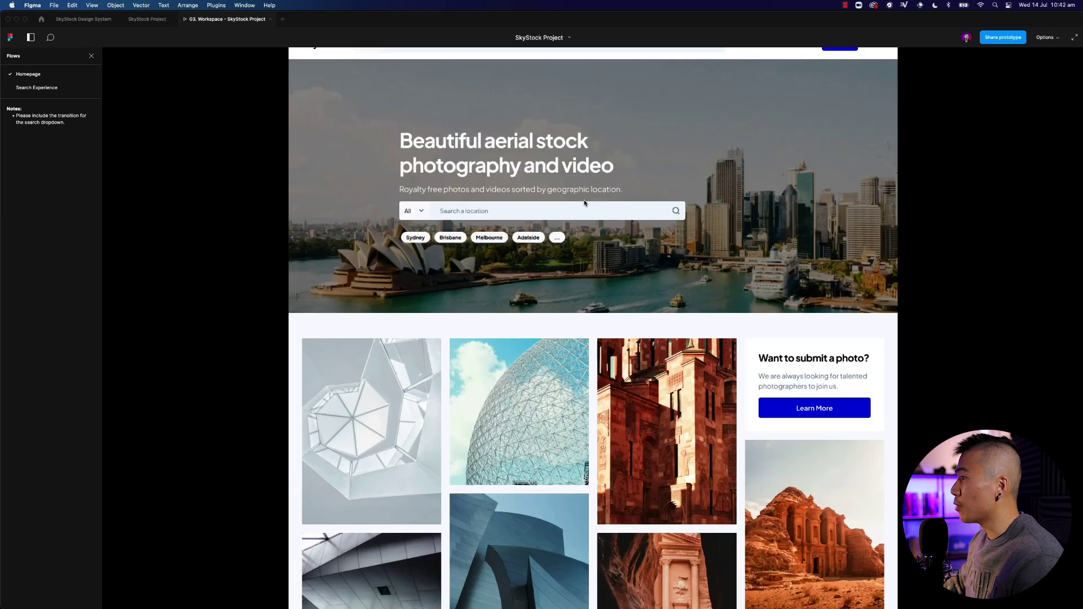
pyautogui.click(375, 52)
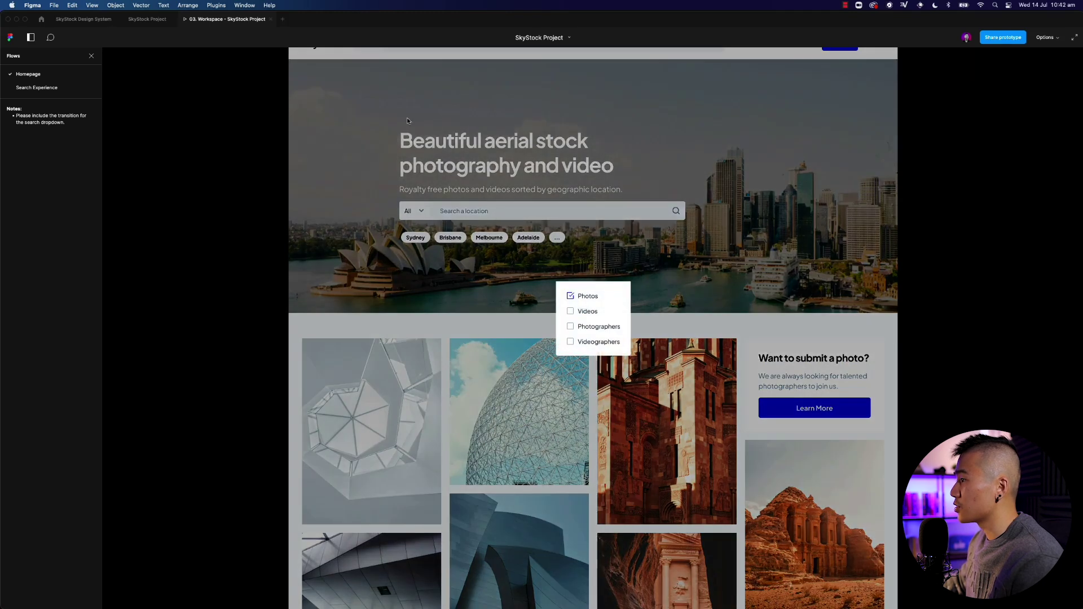
# - Play Search Experience from Sydney results through Barangaroo International Towers to checkout, then exit full screen
pyautogui.click(28, 89)
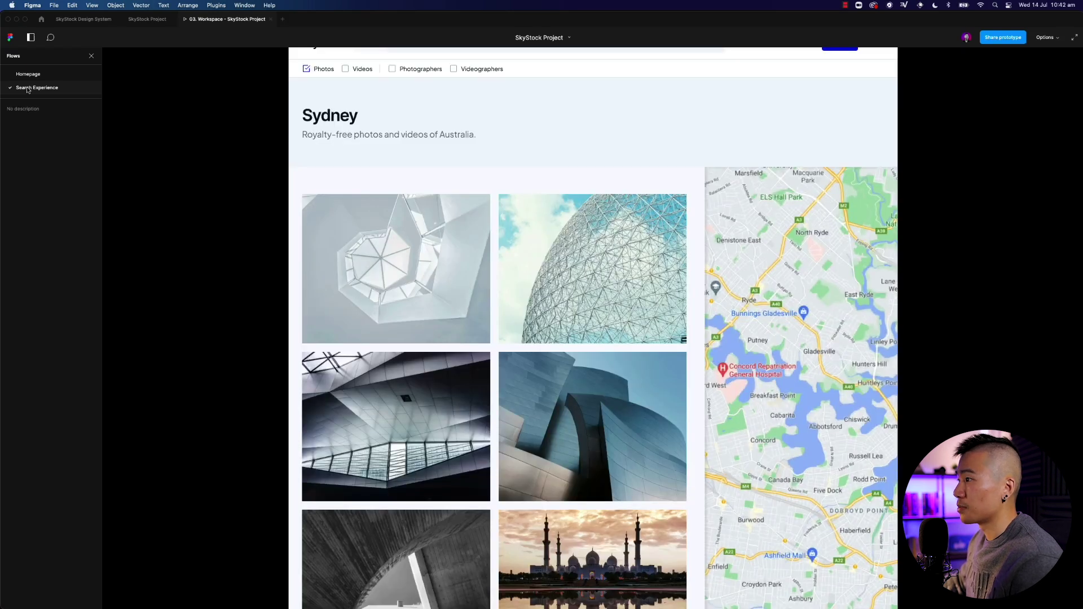
pyautogui.scroll(-5, 837, 386)
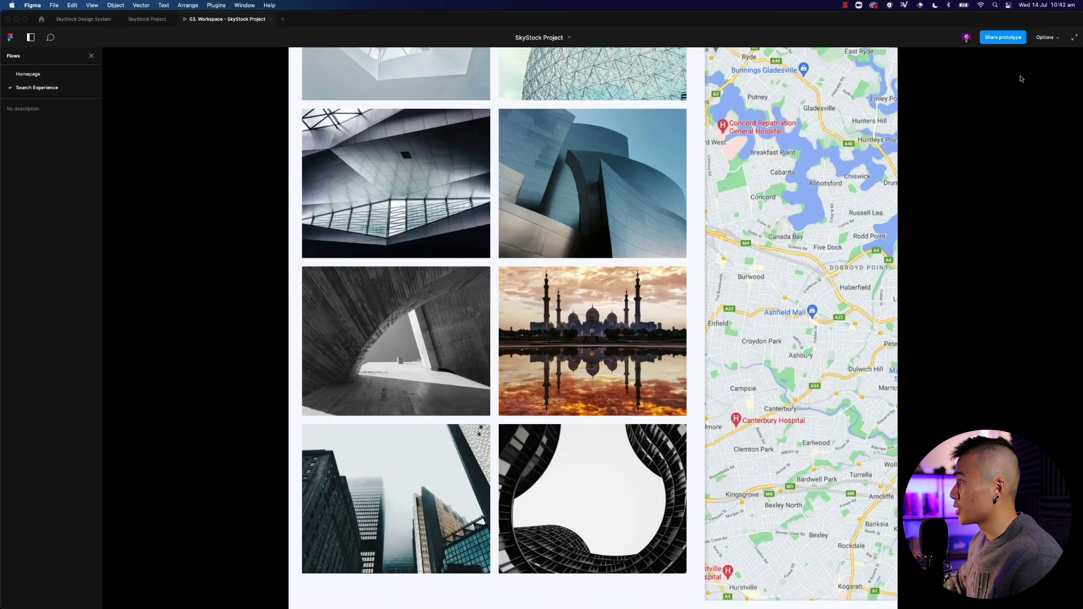
pyautogui.scroll(5, 682, 277)
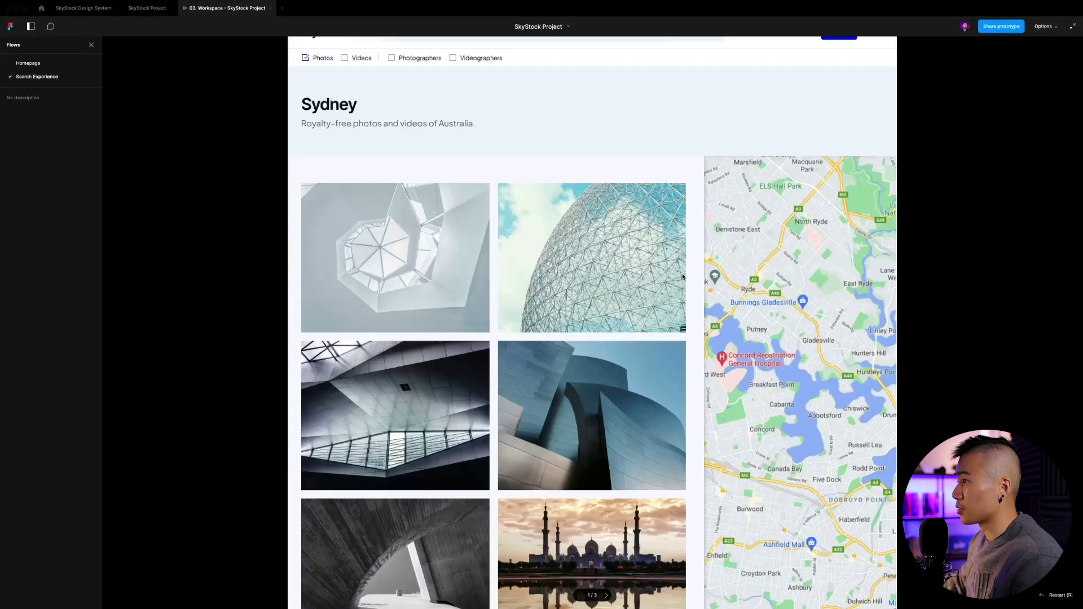
pyautogui.scroll(-2, 683, 276)
pyautogui.click(398, 376)
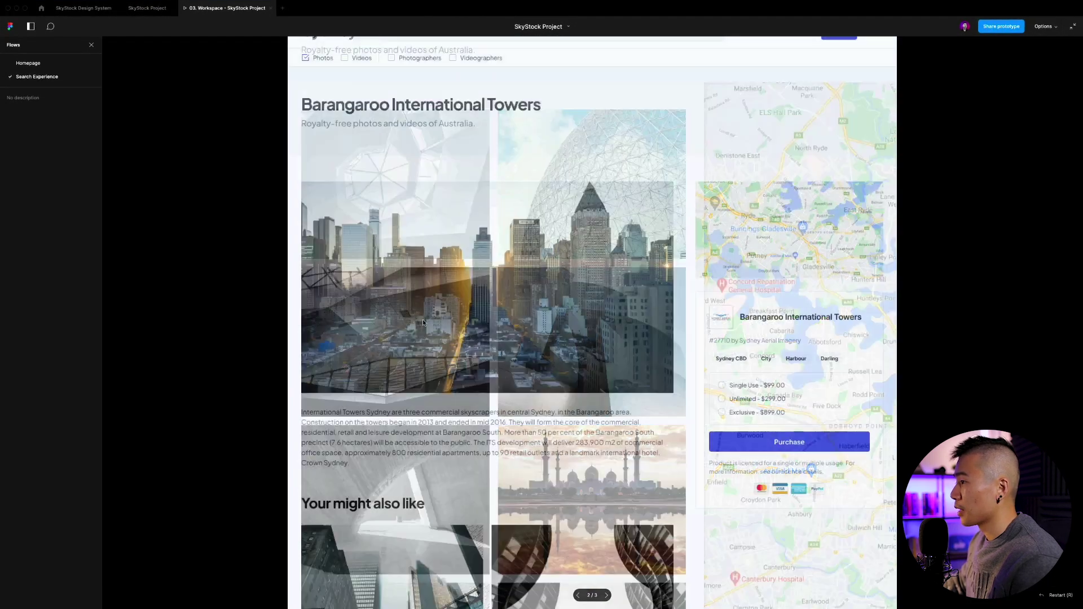
pyautogui.scroll(-5, 505, 289)
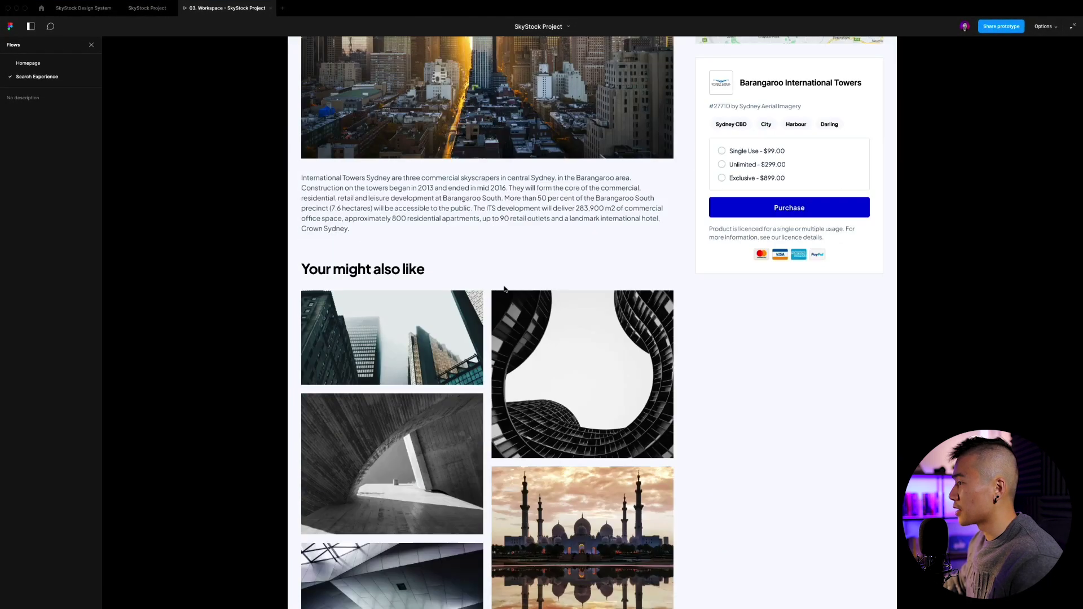
pyautogui.scroll(5, 505, 290)
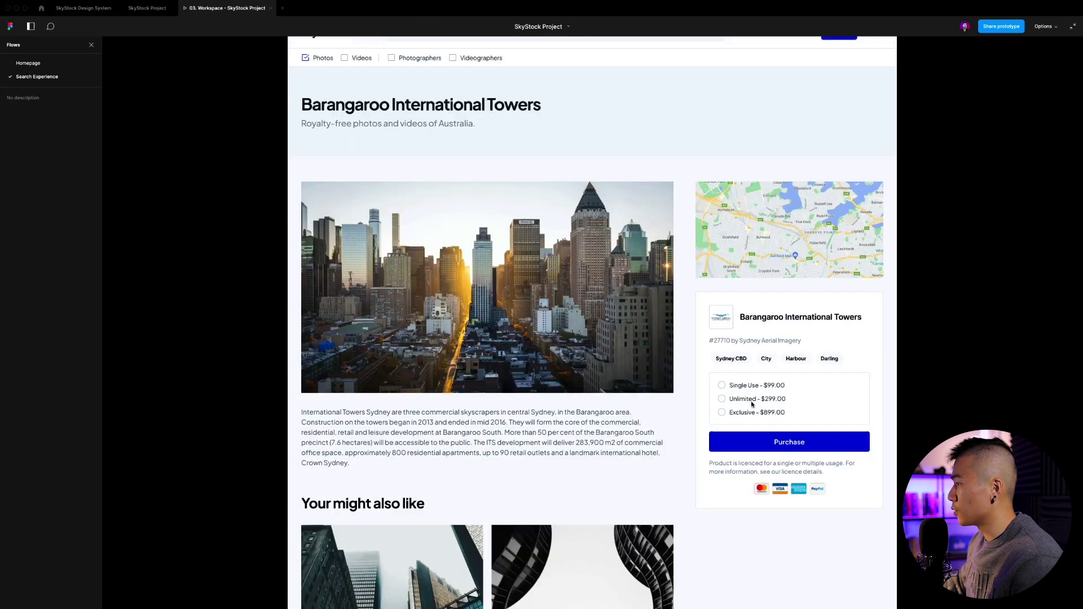
pyautogui.click(747, 442)
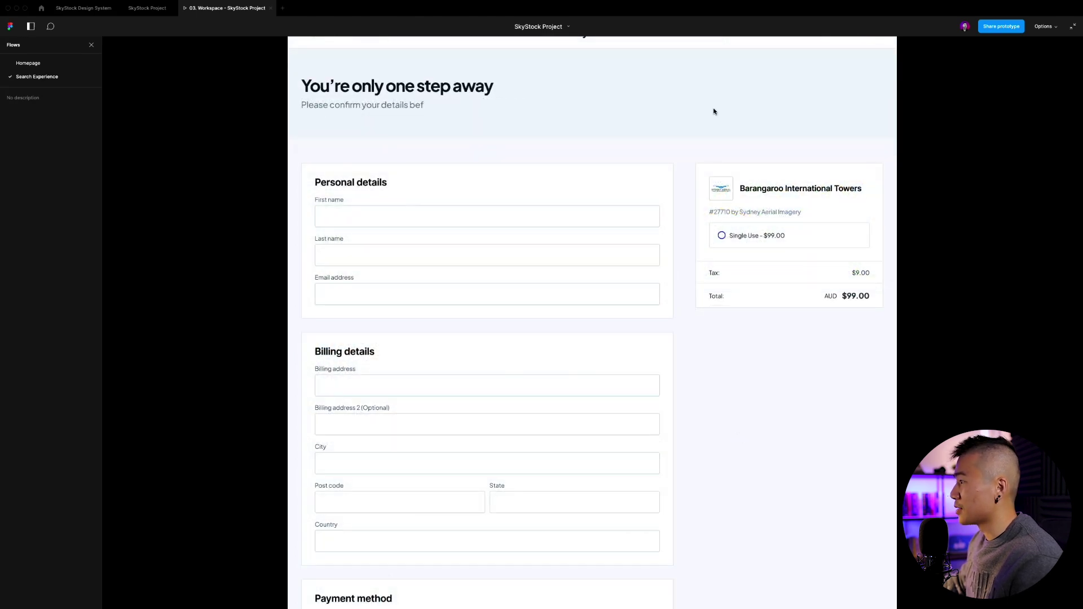
pyautogui.scroll(-5, 714, 112)
pyautogui.scroll(5, 711, 116)
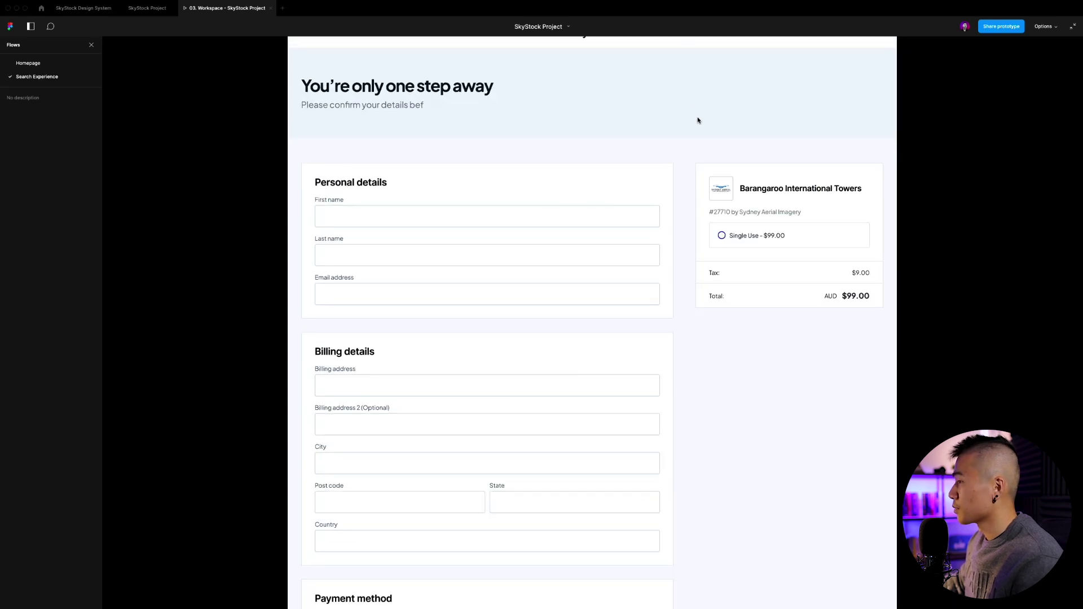
pyautogui.click(1071, 27)
# - Switch the presentation back to the Homepage flow
pyautogui.click(52, 75)
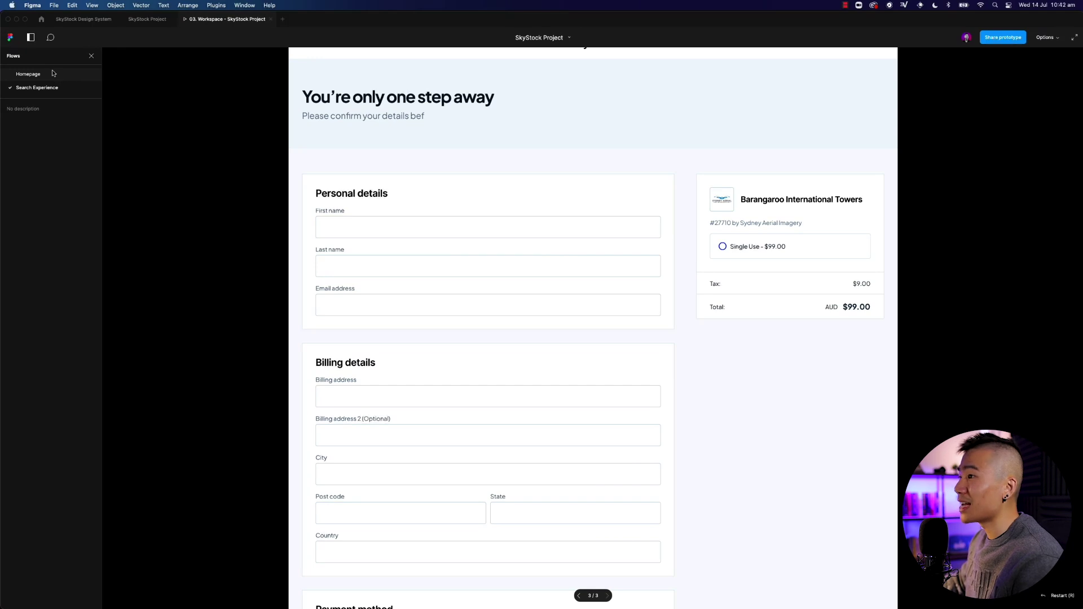